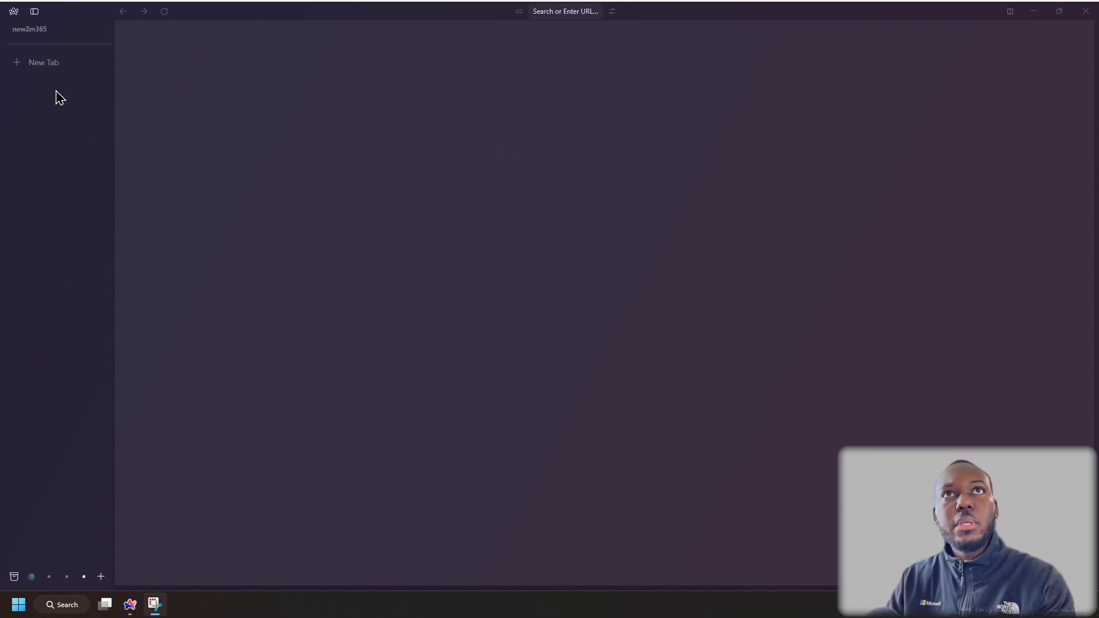
pyautogui.click(56, 63)
pyautogui.click(57, 63)
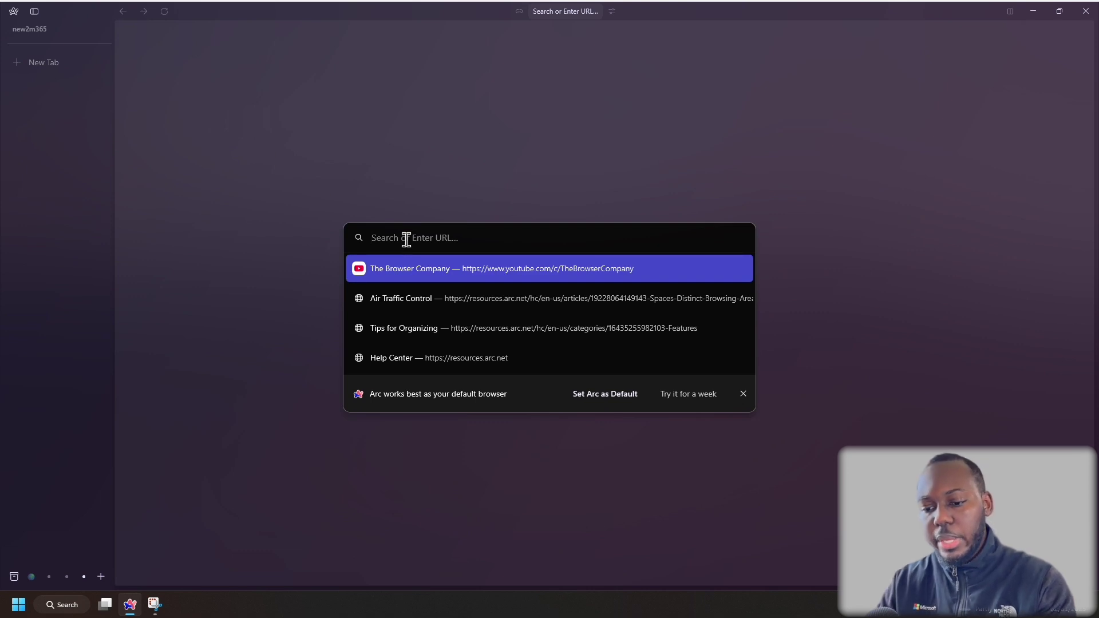
pyautogui.write('cd')
pyautogui.write('k')
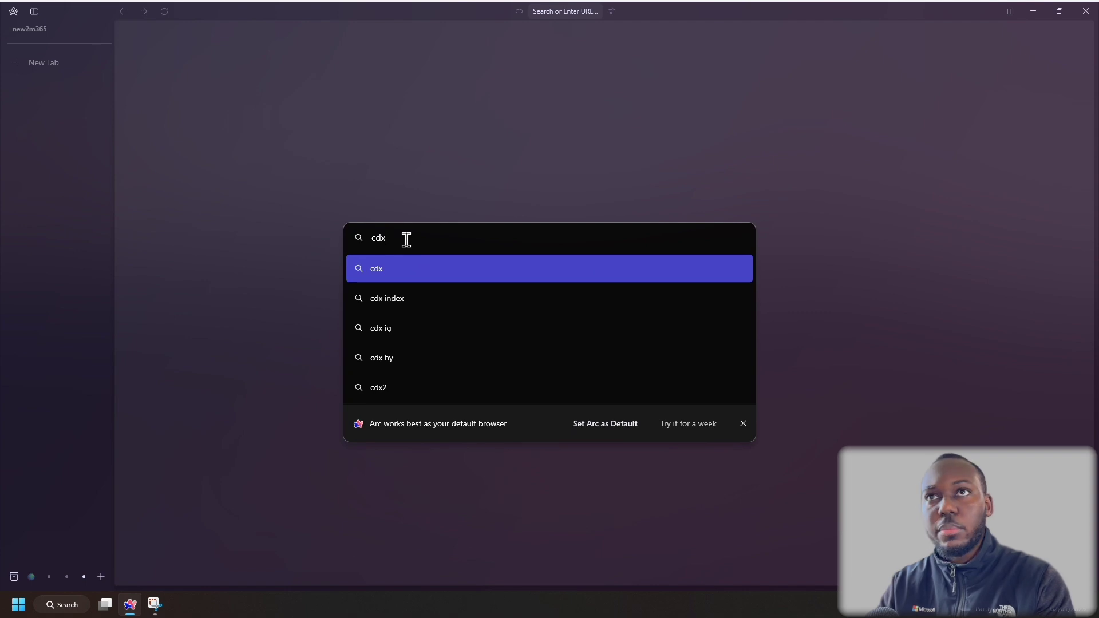
pyautogui.press('BackSpace')
pyautogui.press('BackSpace')
pyautogui.press('BackSpace')
pyautogui.write('http')
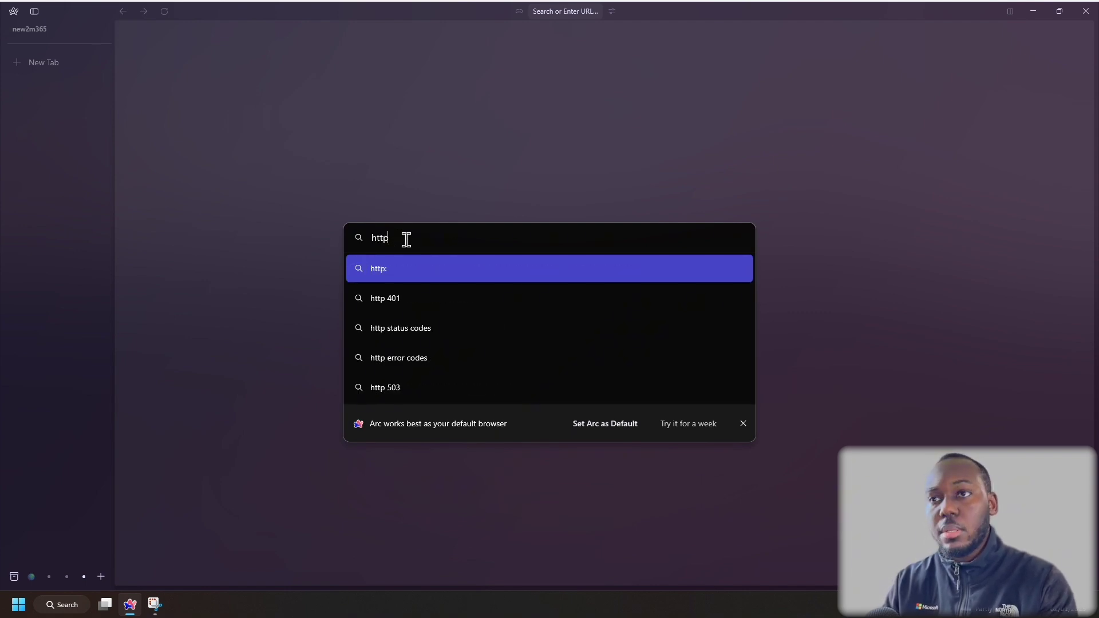
pyautogui.write('s://')
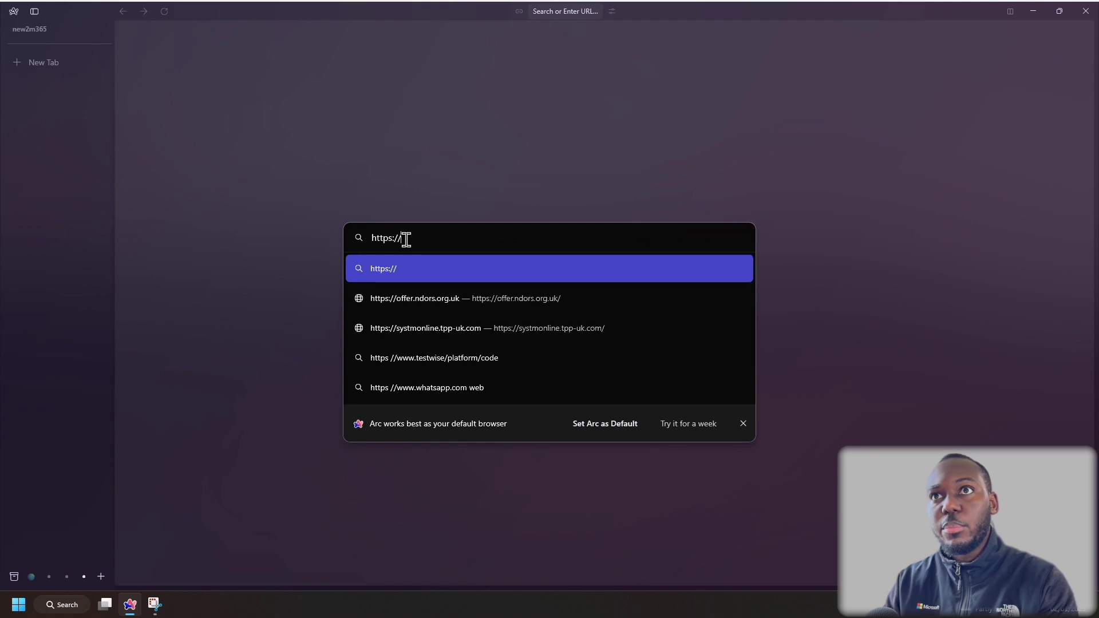
pyautogui.write('cdx')
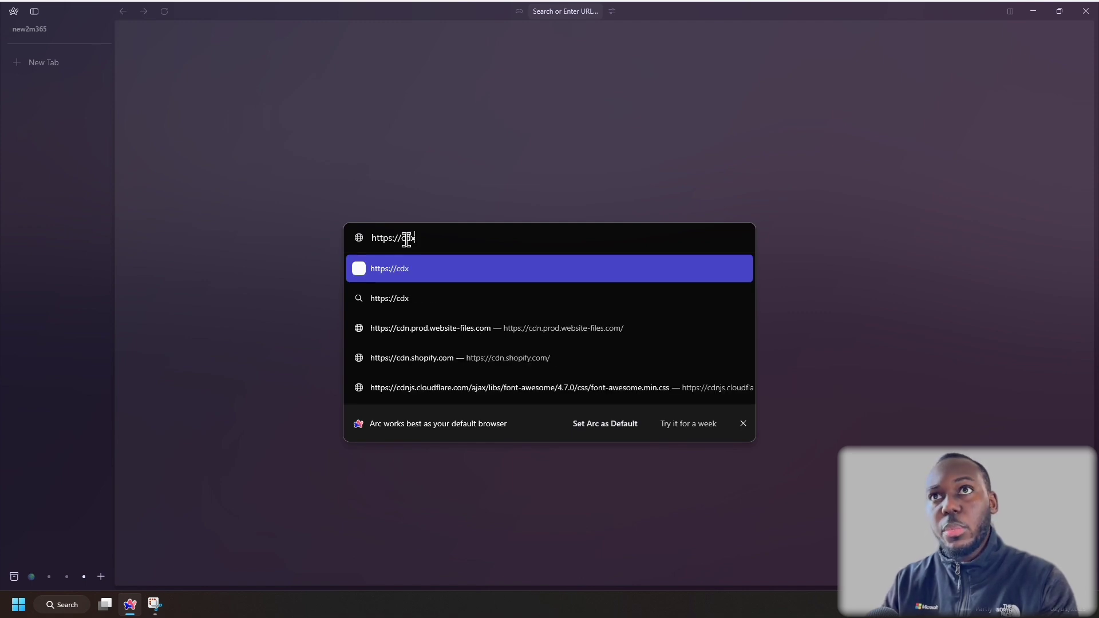
pyautogui.write('.tr')
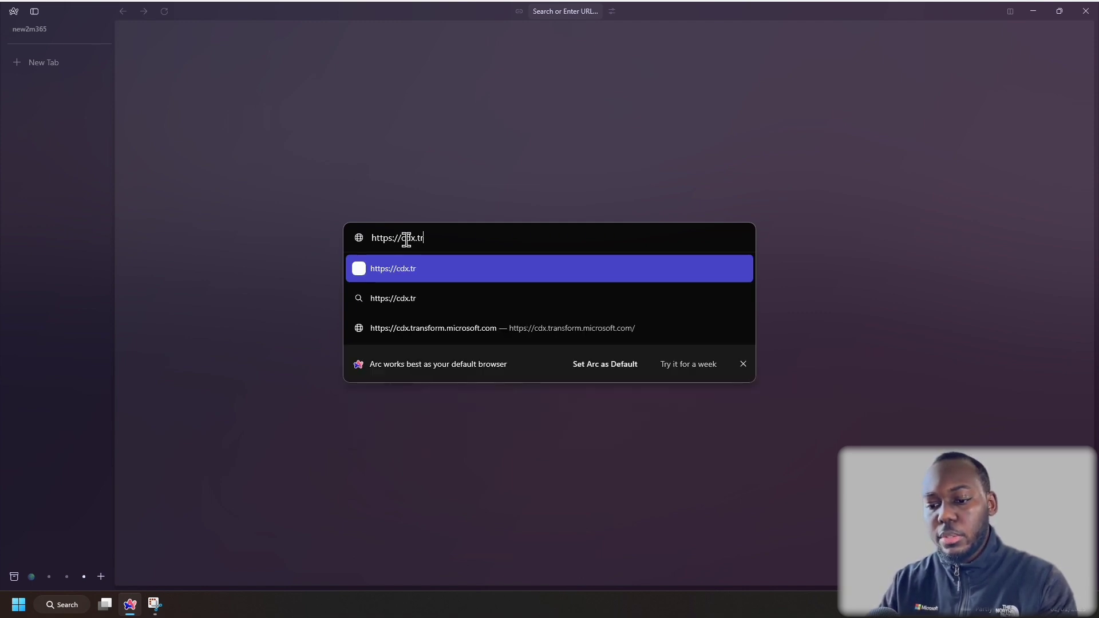
pyautogui.write('ansf')
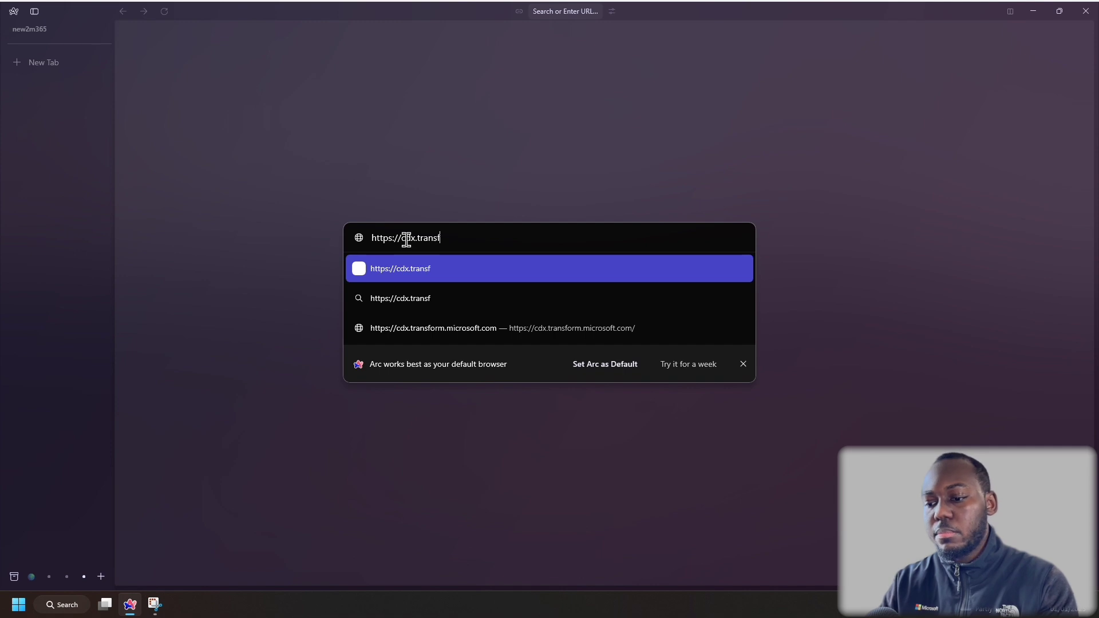
pyautogui.write('orm.microo')
pyautogui.press('BackSpace')
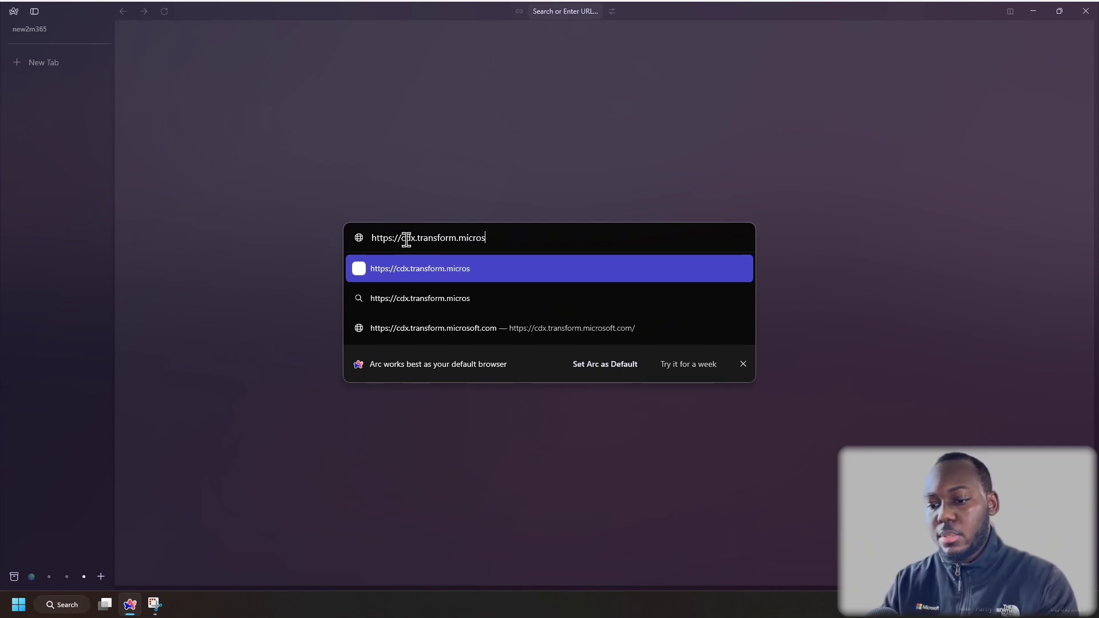
pyautogui.write('soft.com')
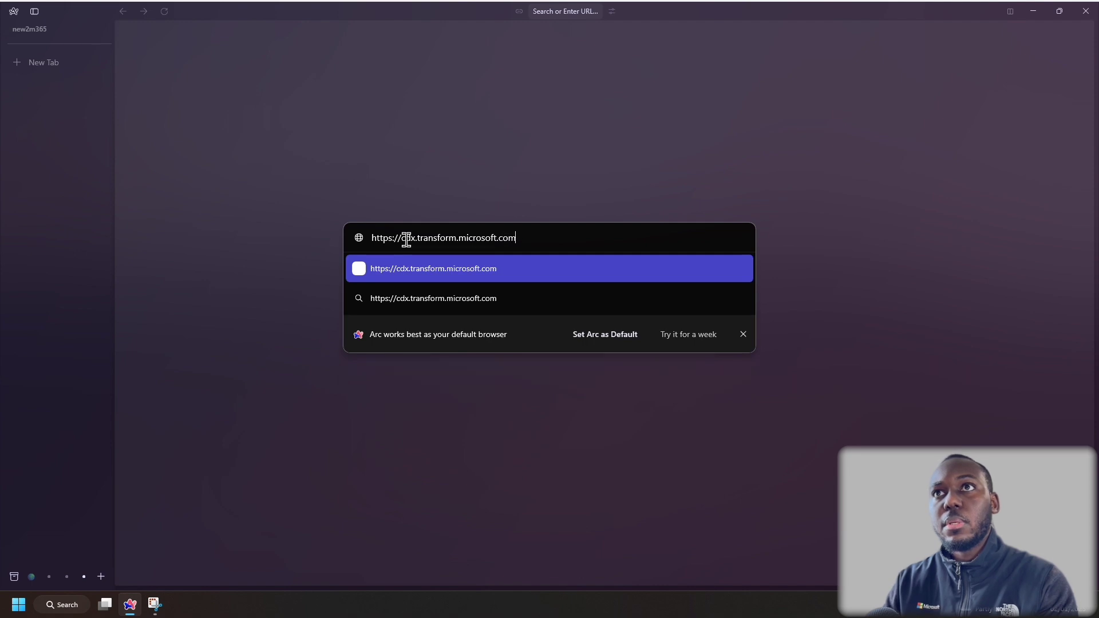
pyautogui.press('Return')
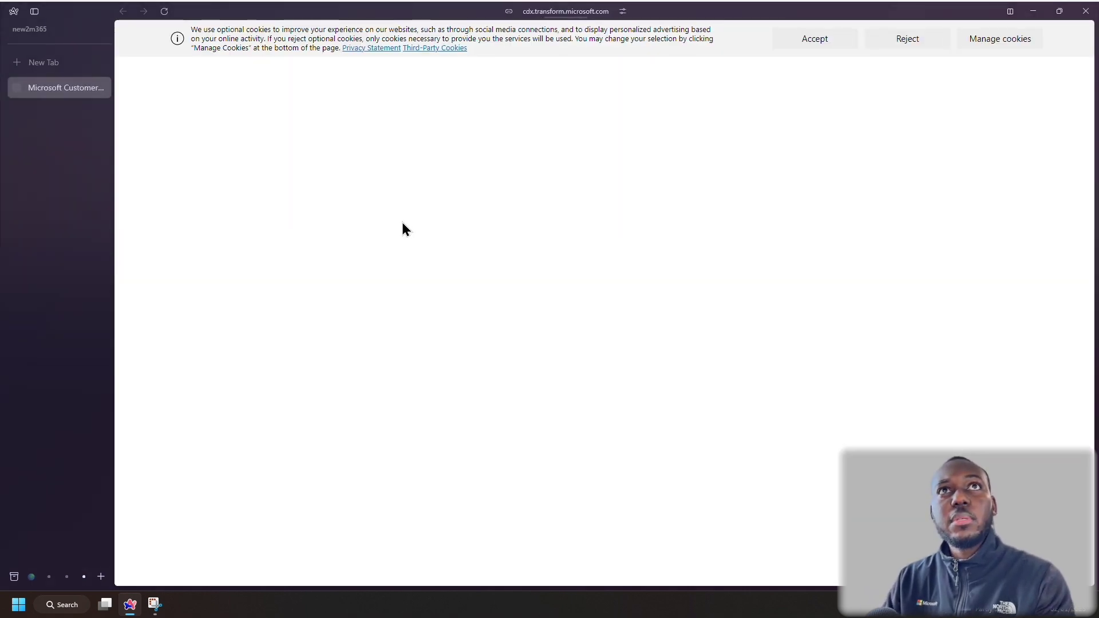
# Collapse the Arc sidebar, accept the CDX cookies, and go to the Sign in page
pyautogui.click(34, 12)
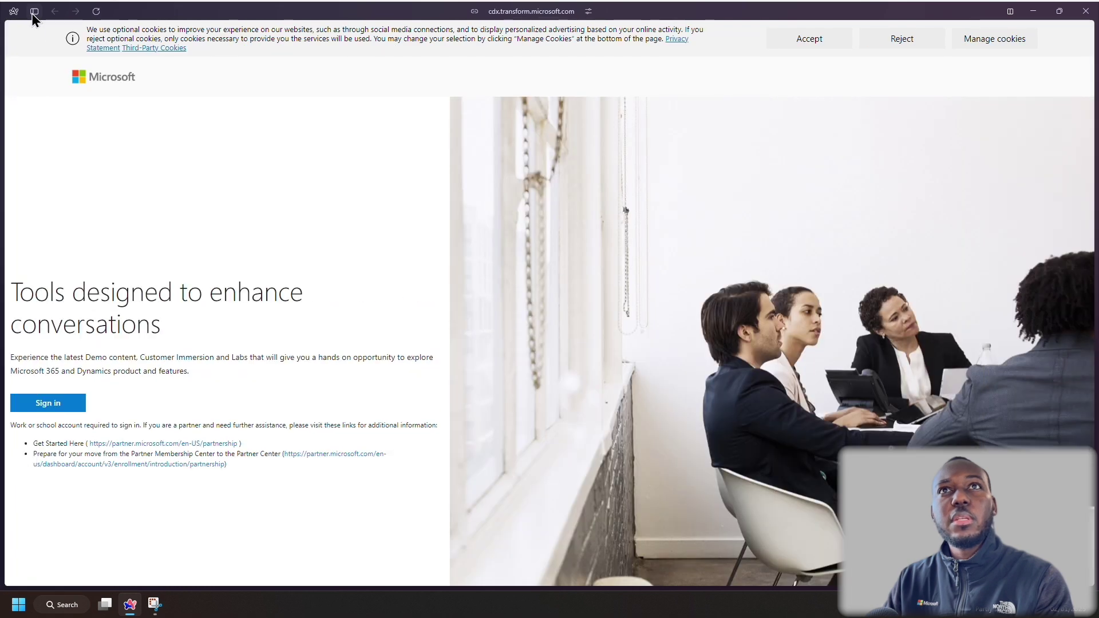
pyautogui.click(827, 42)
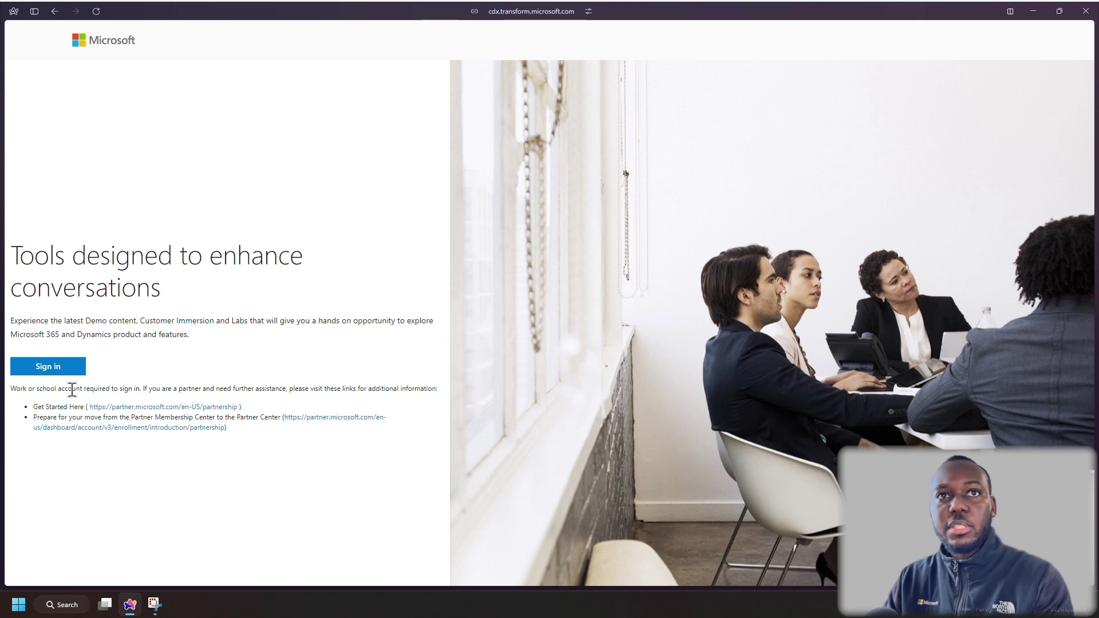
pyautogui.moveTo(12, 388); pyautogui.dragTo(139, 388)
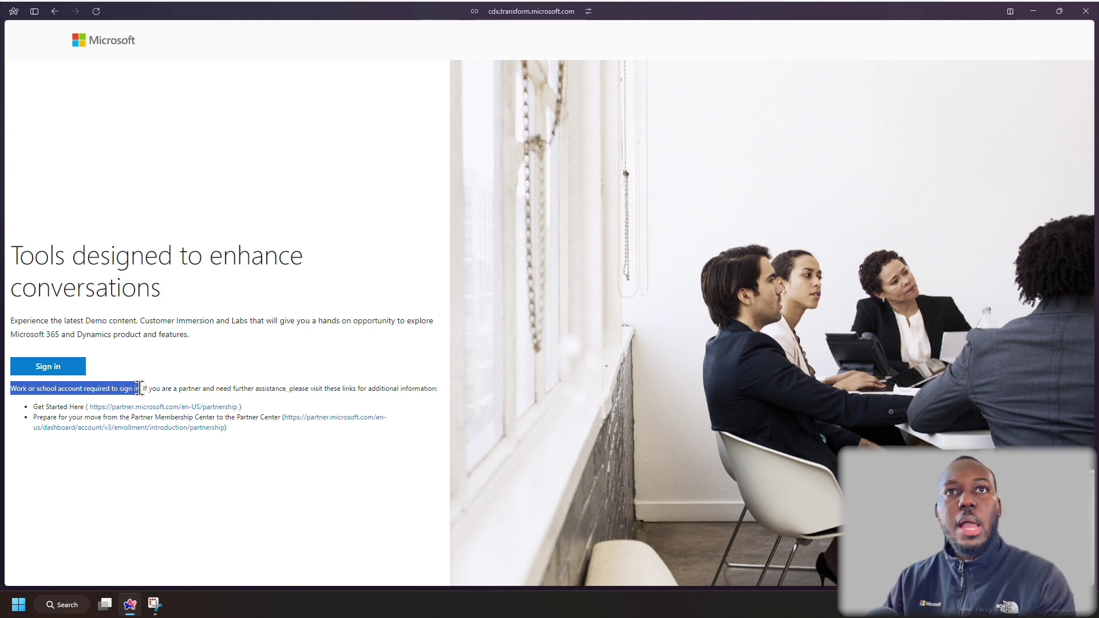
pyautogui.click(59, 371)
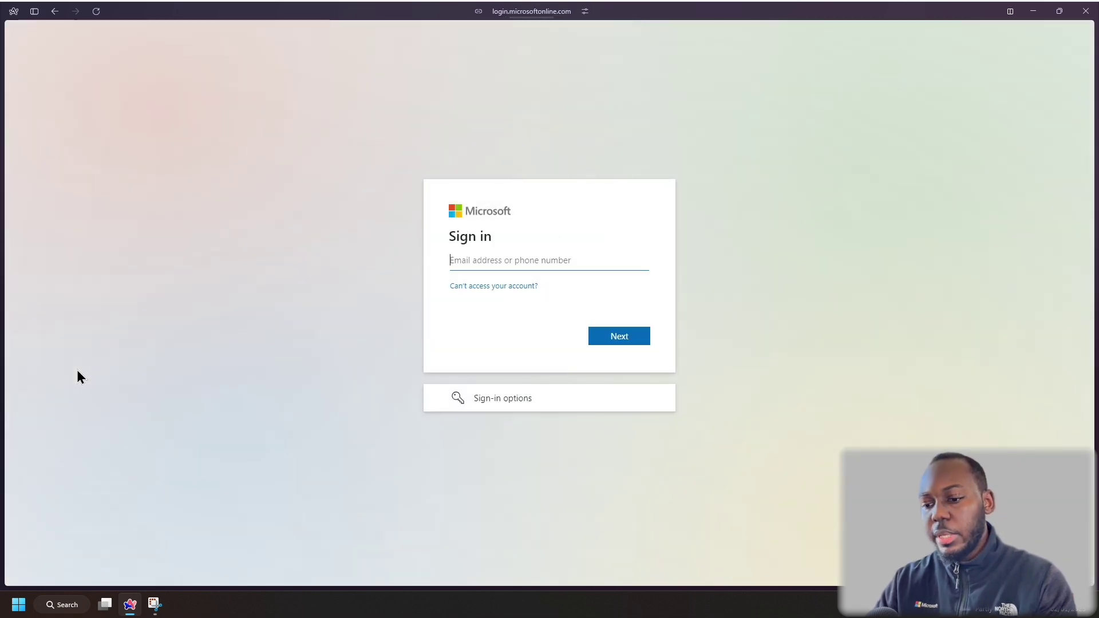
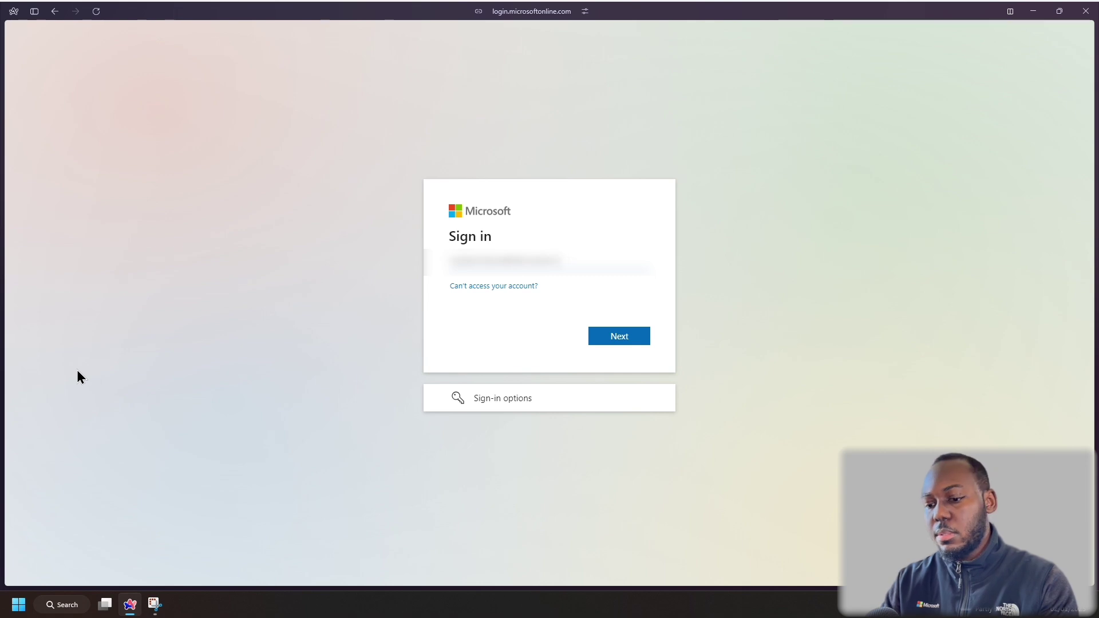
# Sign in with the work account e-mail and password, declining to save the password
pyautogui.press('Return')
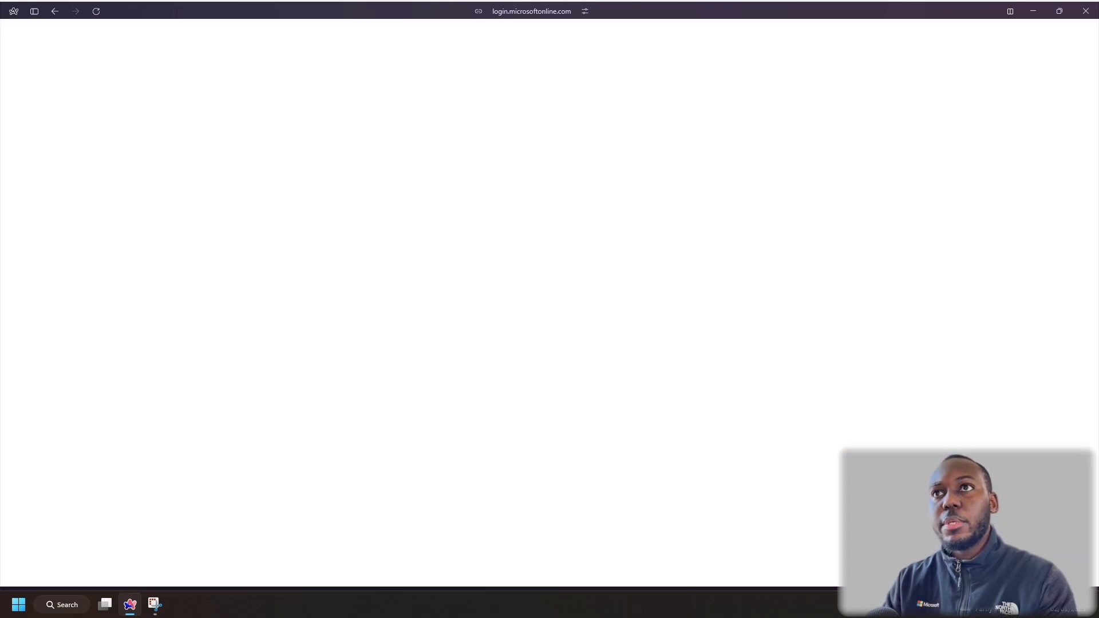
pyautogui.write('•')
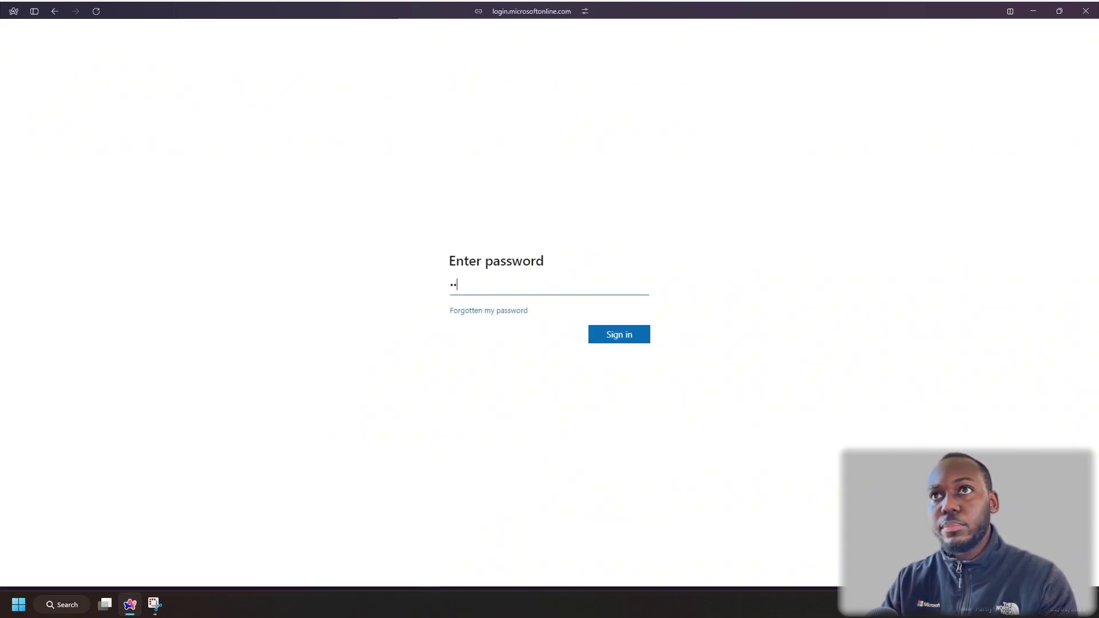
pyautogui.write('••')
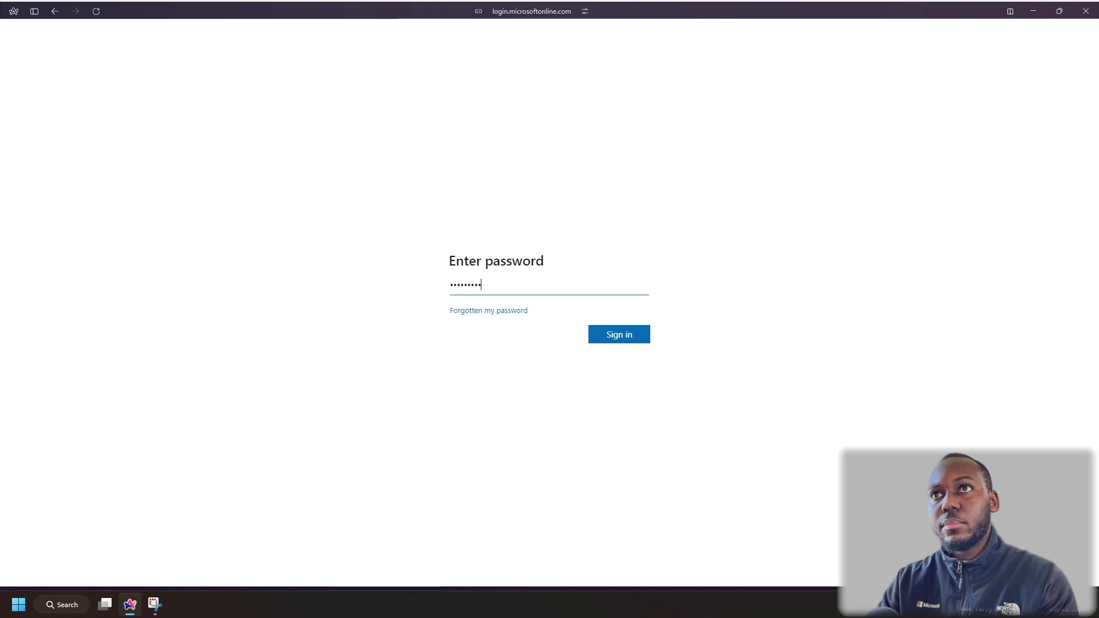
pyautogui.press('Return')
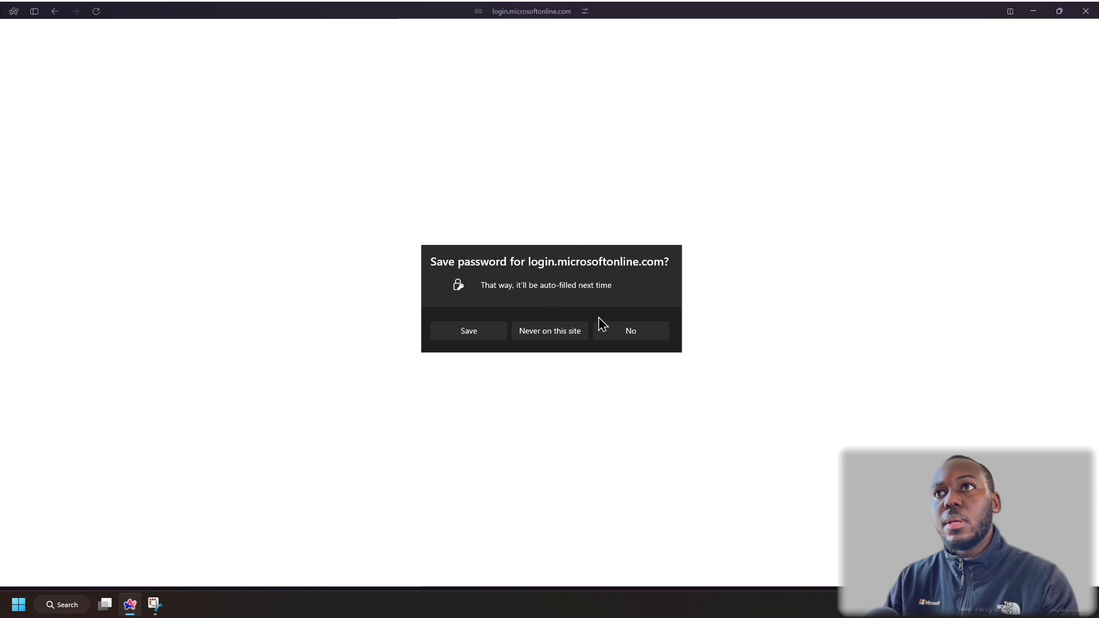
pyautogui.click(632, 332)
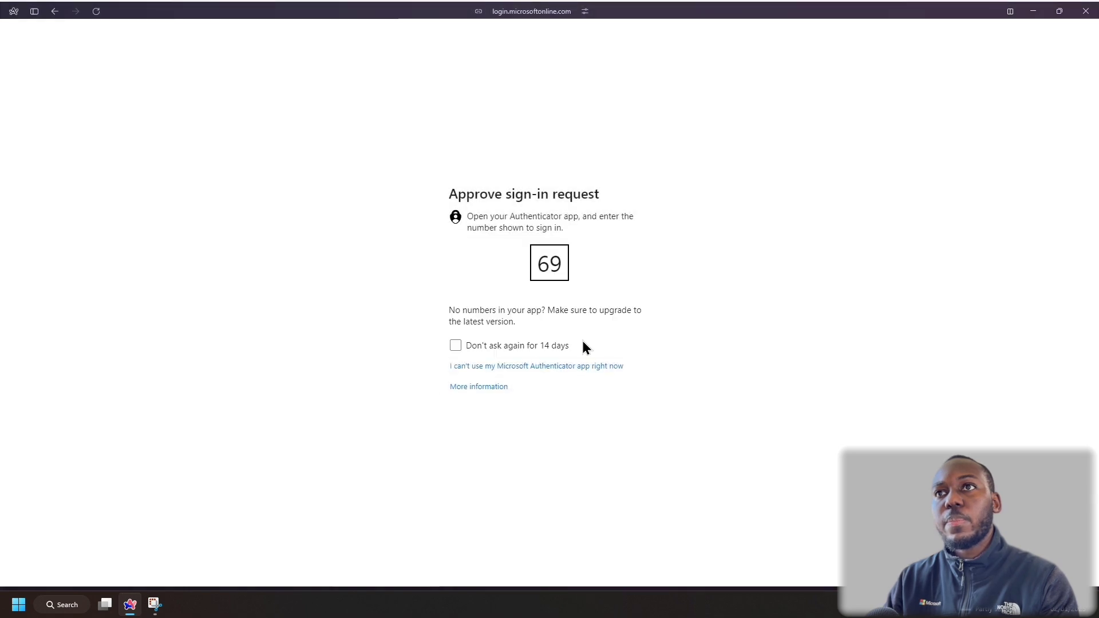
# Verify with an Authenticator verification code and choose not to stay signed in
pyautogui.click(542, 367)
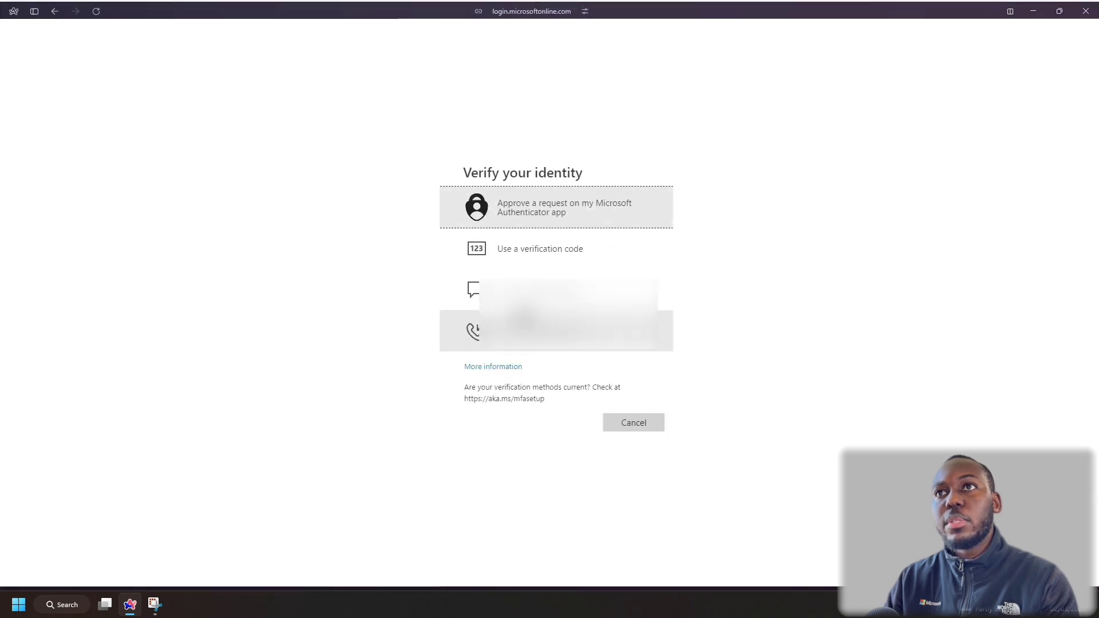
pyautogui.click(532, 257)
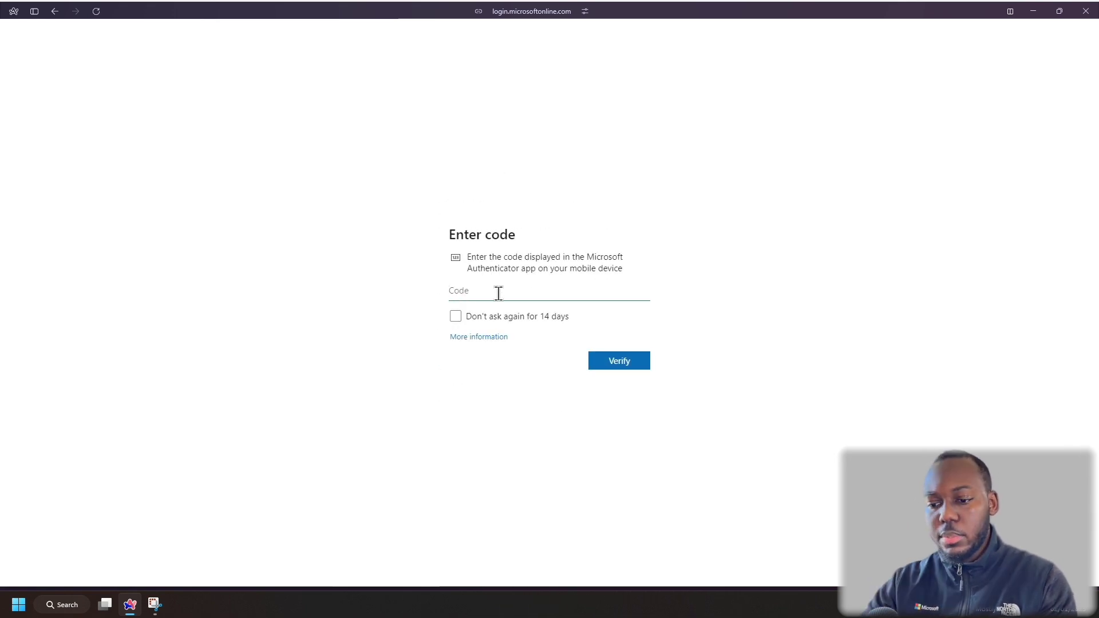
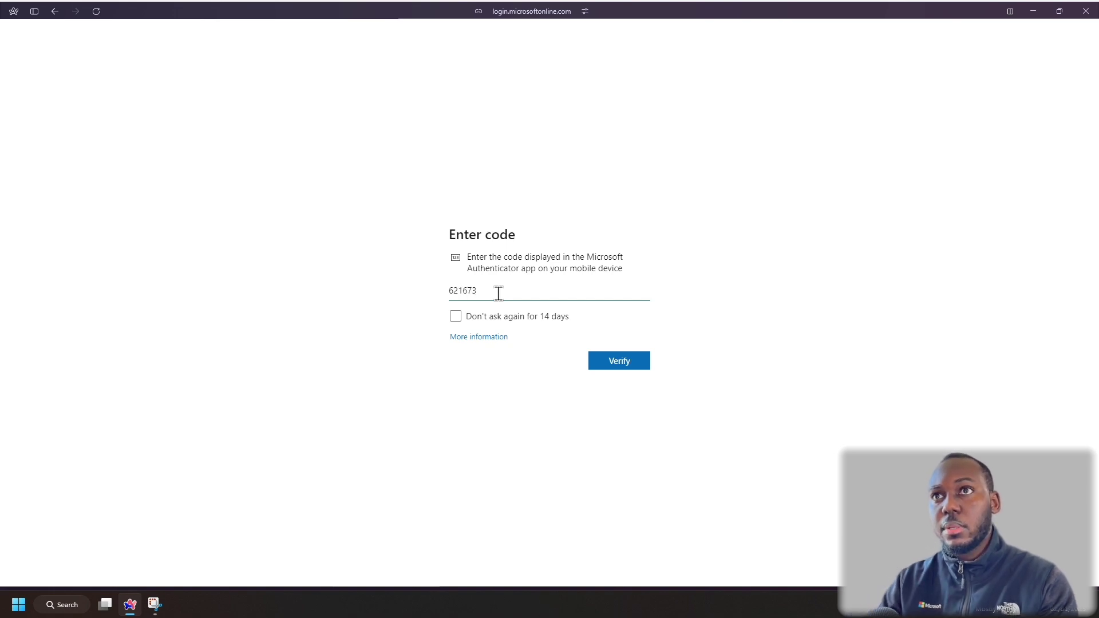
pyautogui.press('Return')
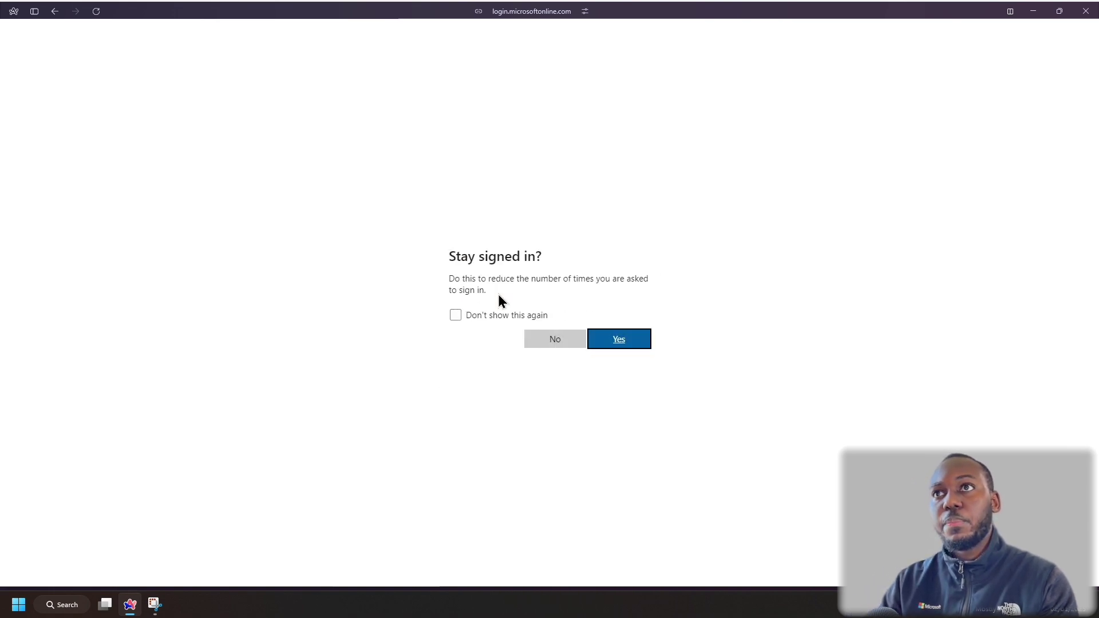
pyautogui.click(564, 345)
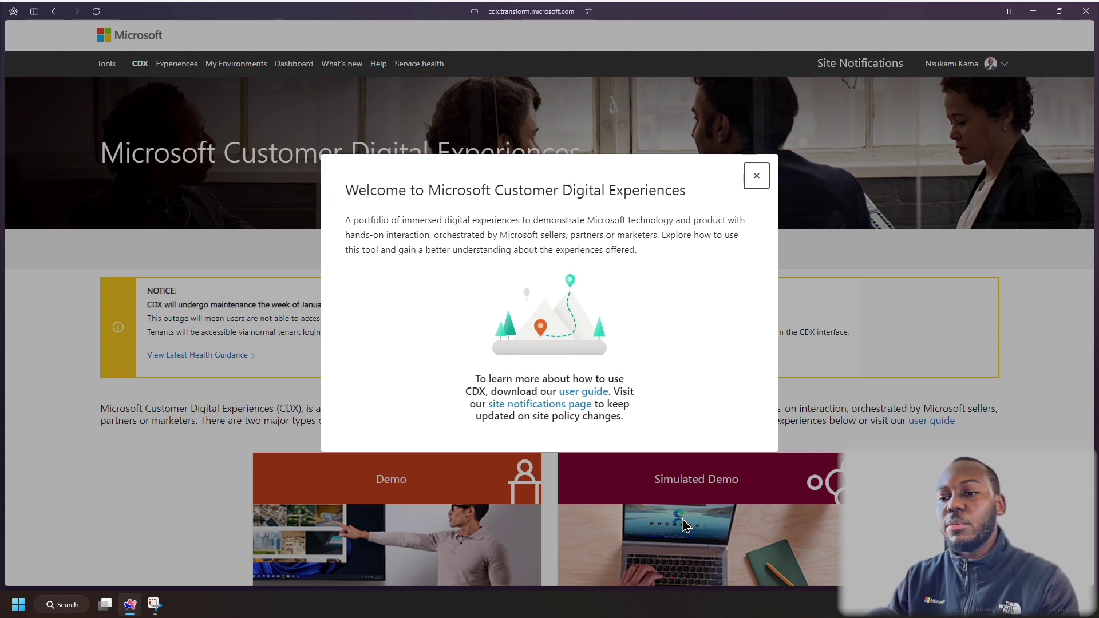
# Close the Welcome to Microsoft Customer Digital Experiences dialog
pyautogui.click(755, 178)
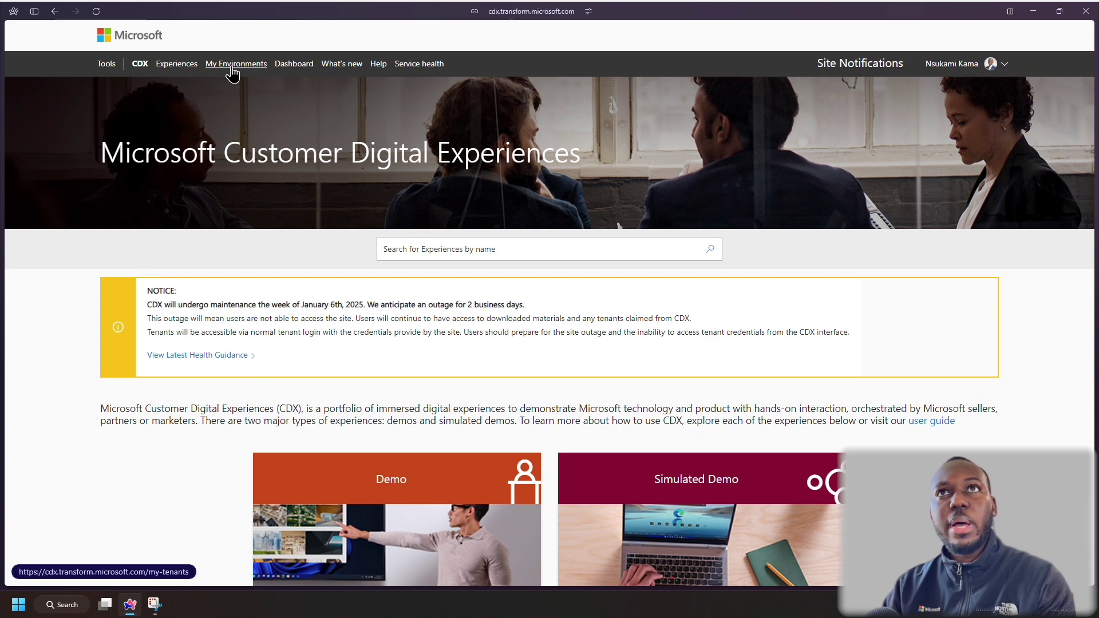
# Open My Environments, which lists no tenants, and start Create Tenant
pyautogui.click(232, 68)
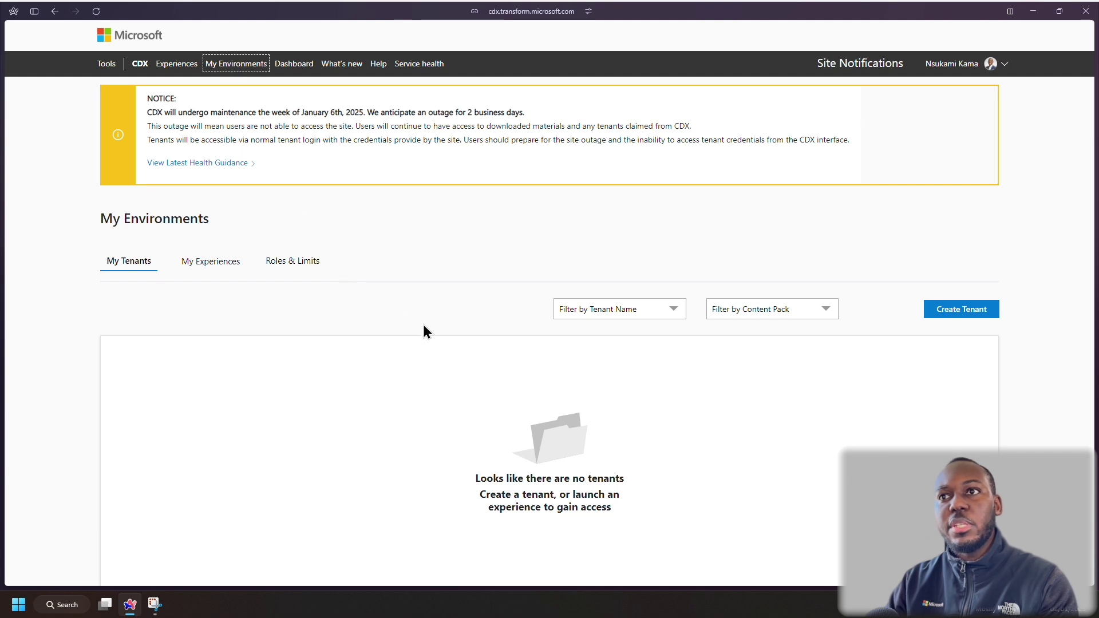
pyautogui.scroll(-1, 425, 330)
pyautogui.scroll(-2, 424, 331)
pyautogui.scroll(1, 425, 331)
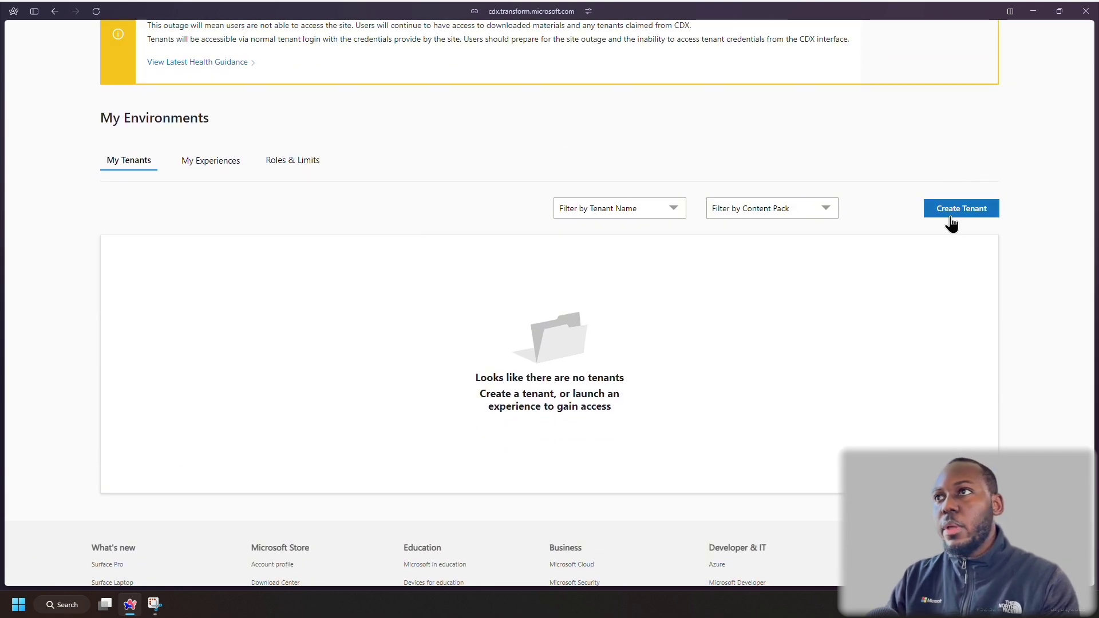
pyautogui.click(972, 215)
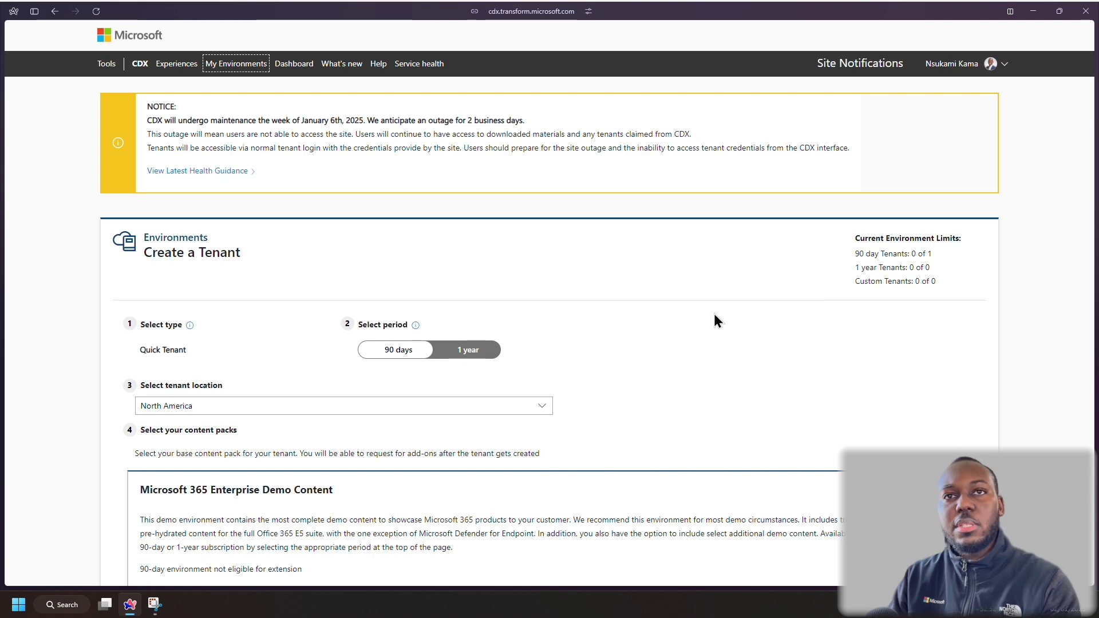
# Change the new tenant's location from North America to United Kingdom
pyautogui.scroll(-3, 715, 314)
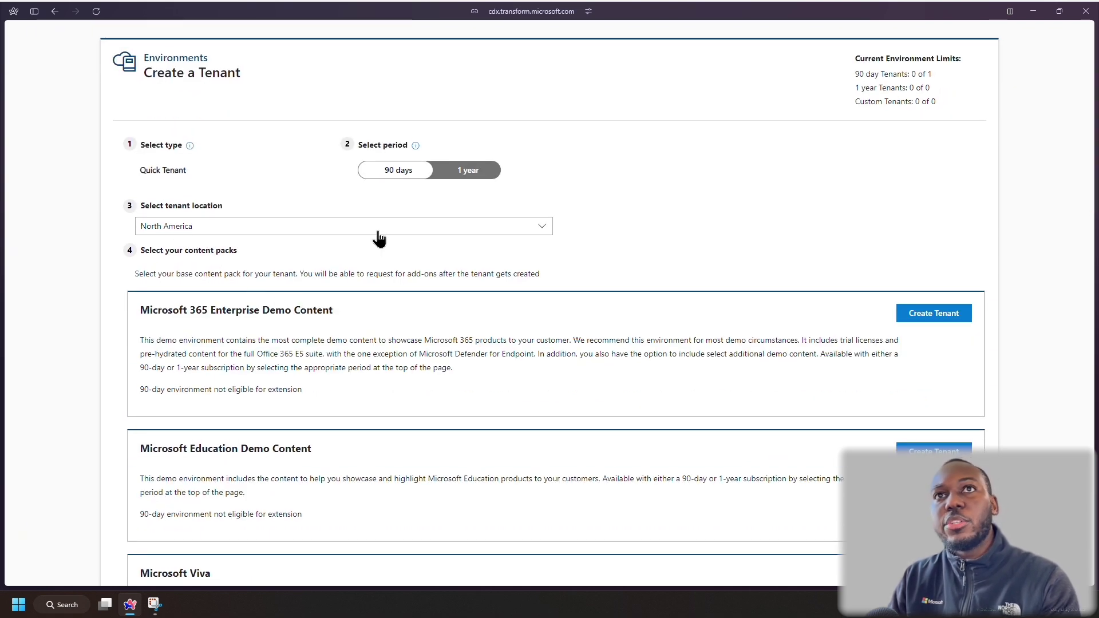
pyautogui.click(530, 231)
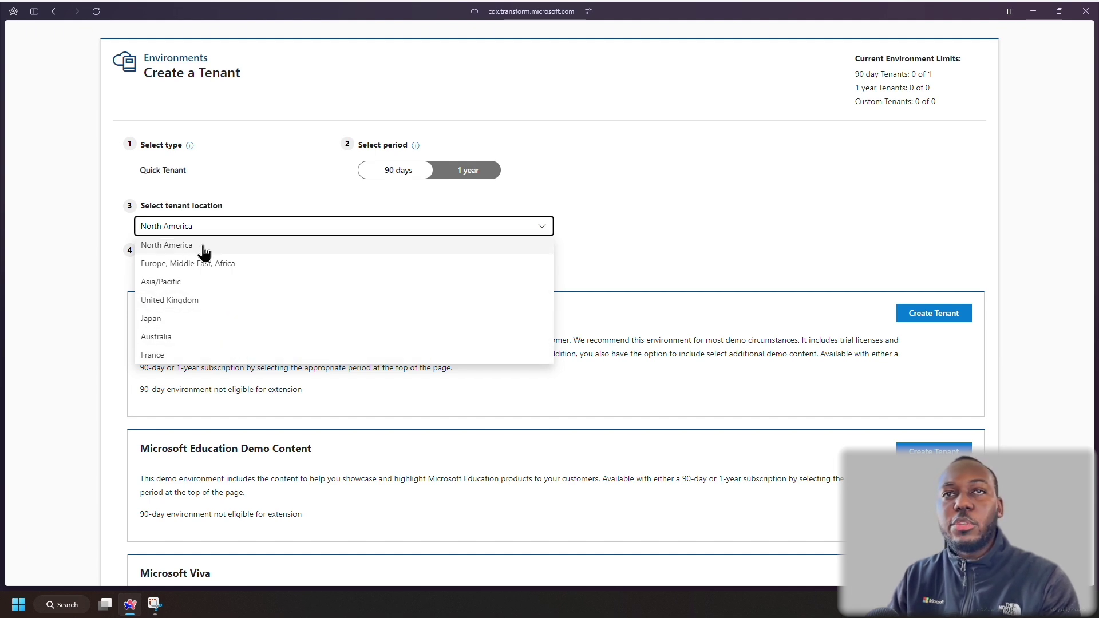
pyautogui.click(210, 300)
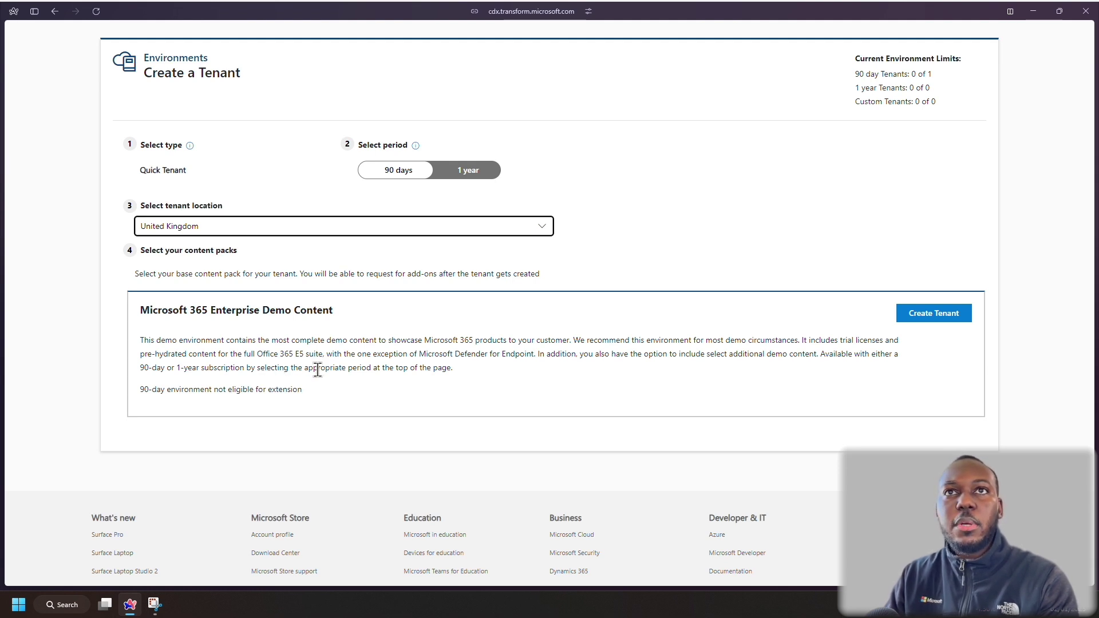
# Switch the tenant location back to North America and scroll through the content pack cards
pyautogui.click(189, 227)
pyautogui.click(205, 245)
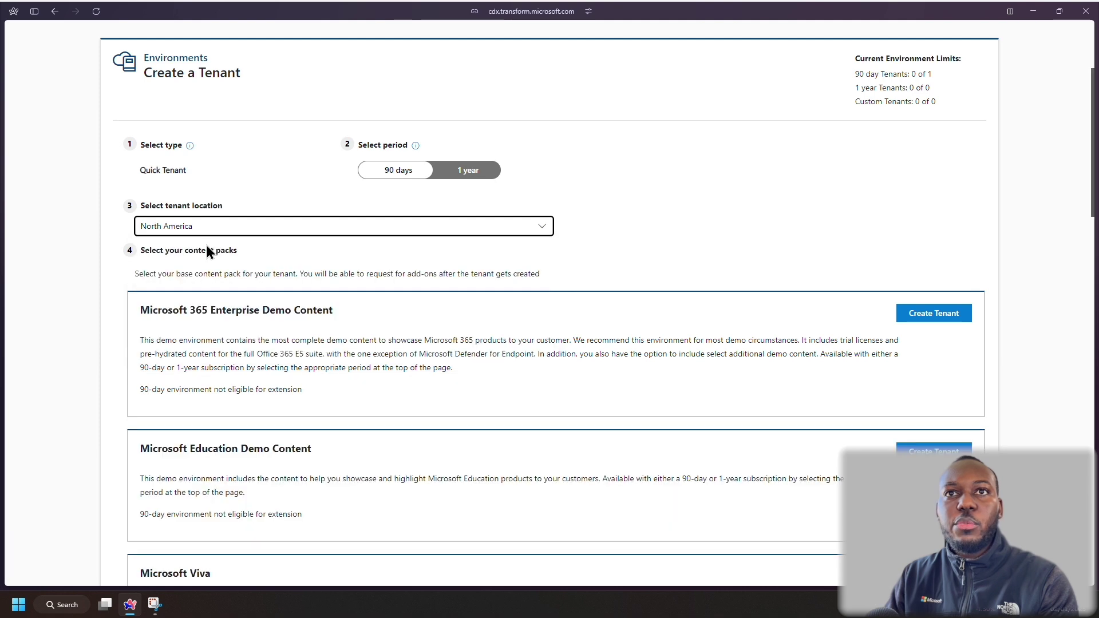
pyautogui.scroll(-4, 562, 235)
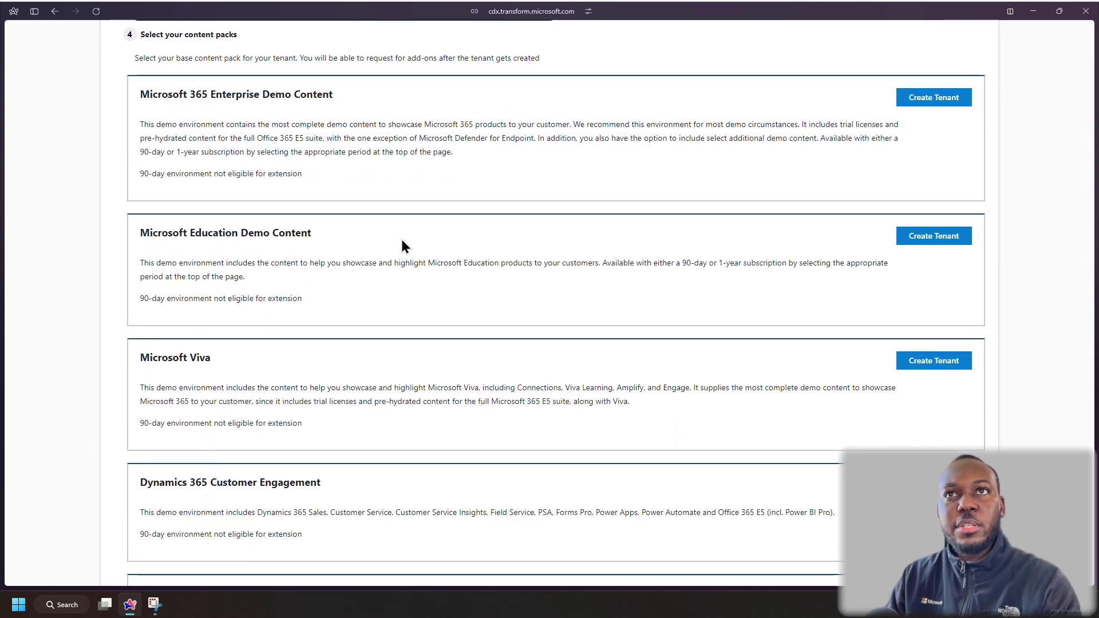
pyautogui.scroll(-3, 403, 246)
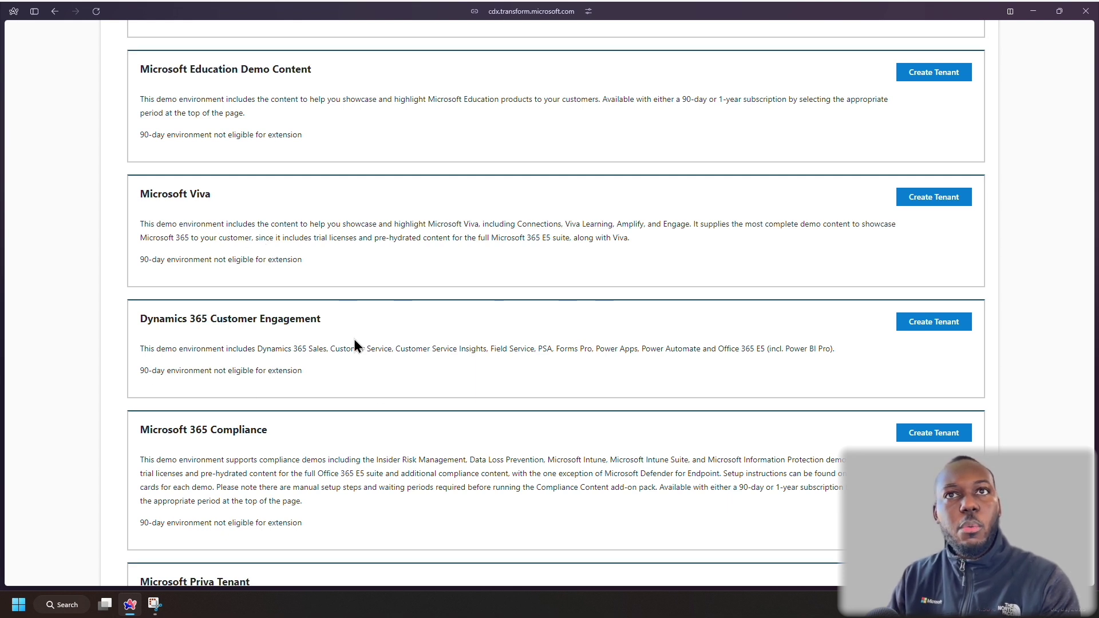
pyautogui.scroll(-3, 354, 339)
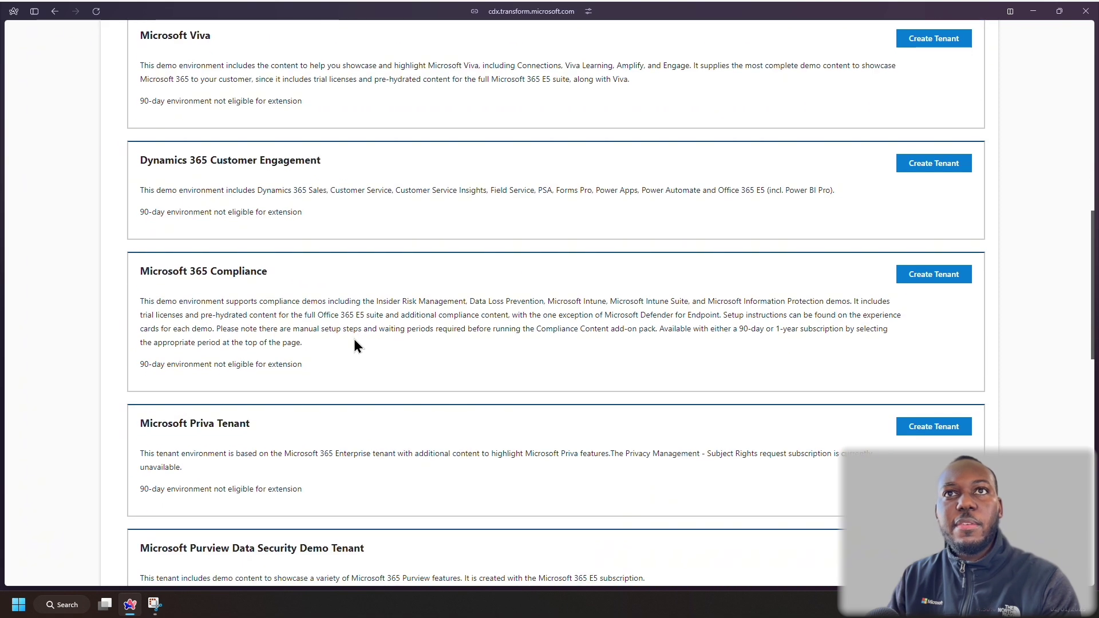
pyautogui.scroll(-2, 352, 335)
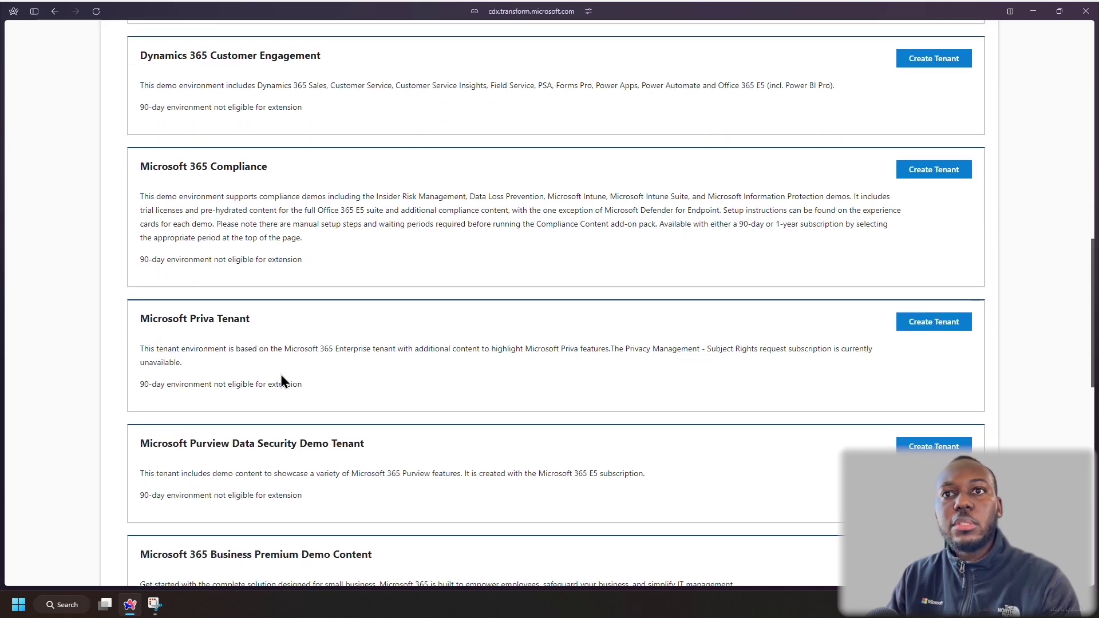
pyautogui.scroll(1, 282, 381)
pyautogui.scroll(-9, 283, 381)
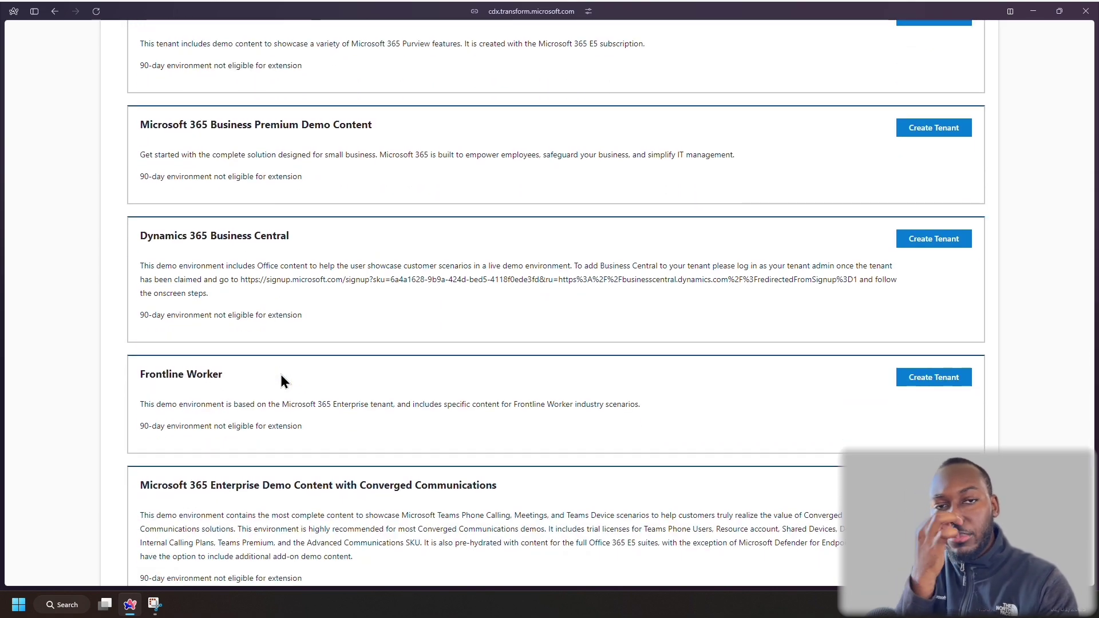
pyautogui.scroll(-2, 282, 378)
pyautogui.scroll(8, 281, 378)
pyautogui.scroll(18, 281, 374)
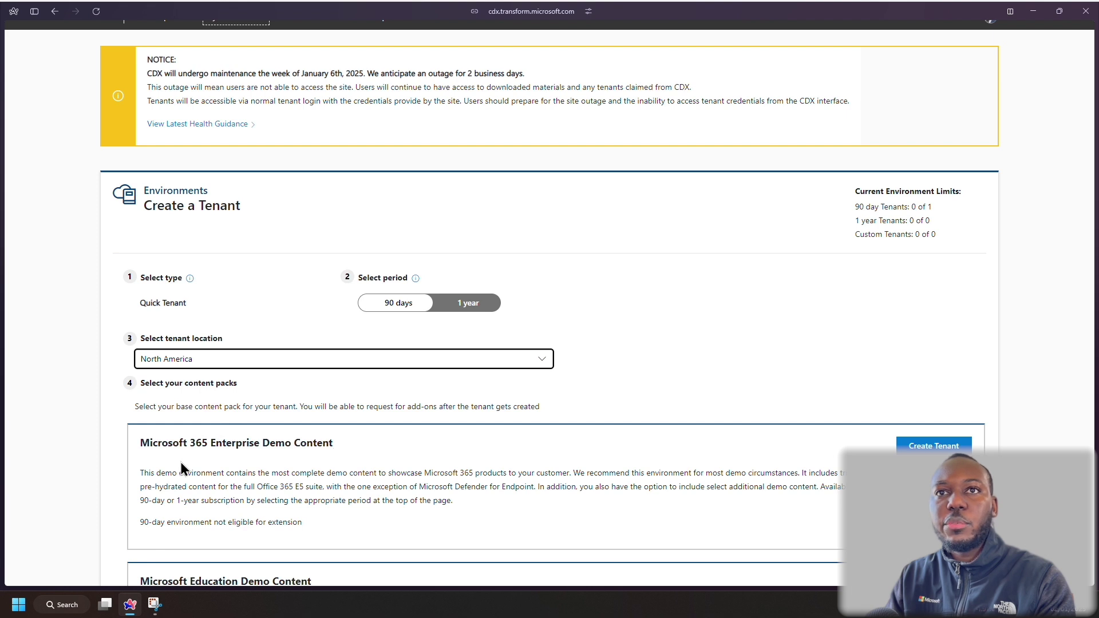
# Create a Microsoft 365 Enterprise Demo Content tenant, accepting the Microsoft Platform policies
pyautogui.click(932, 448)
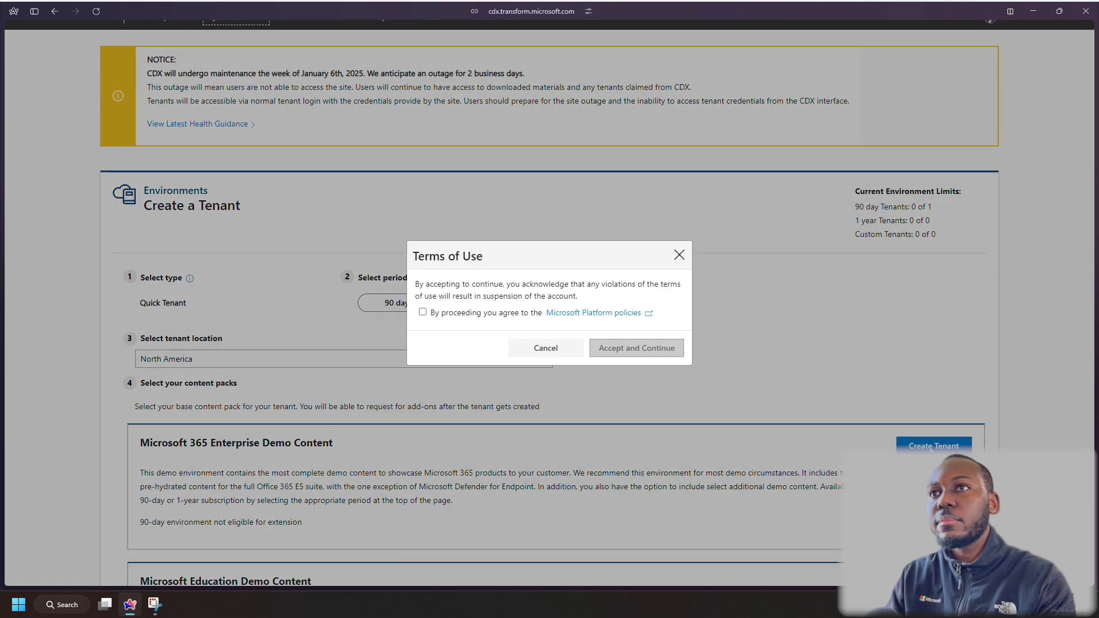
pyautogui.click(423, 312)
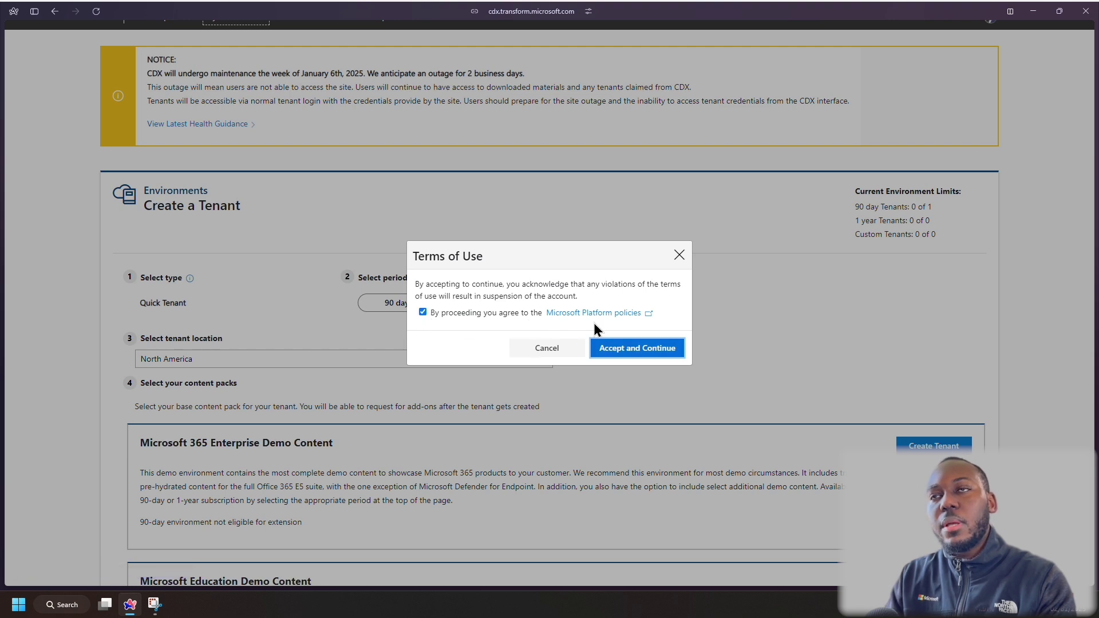
pyautogui.click(657, 351)
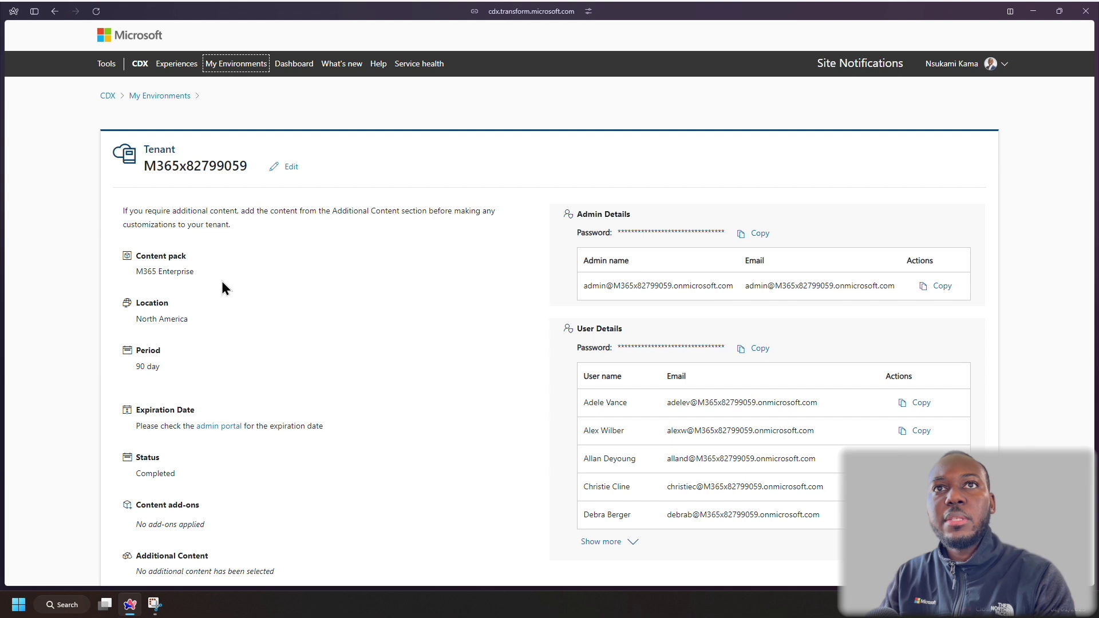
pyautogui.scroll(-1, 250, 333)
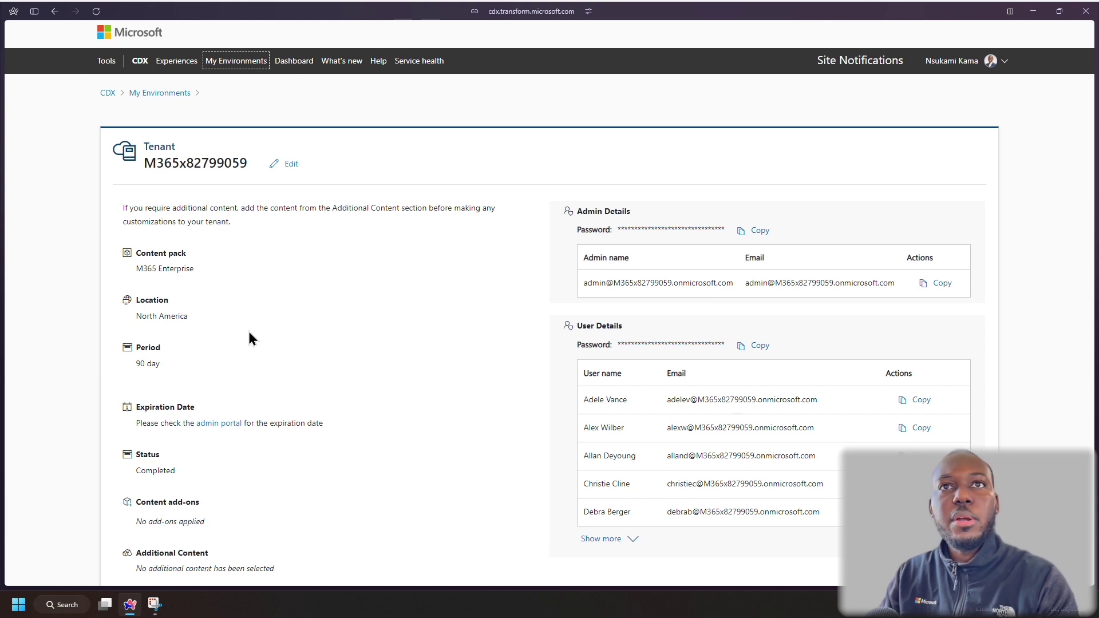
pyautogui.scroll(-2, 249, 338)
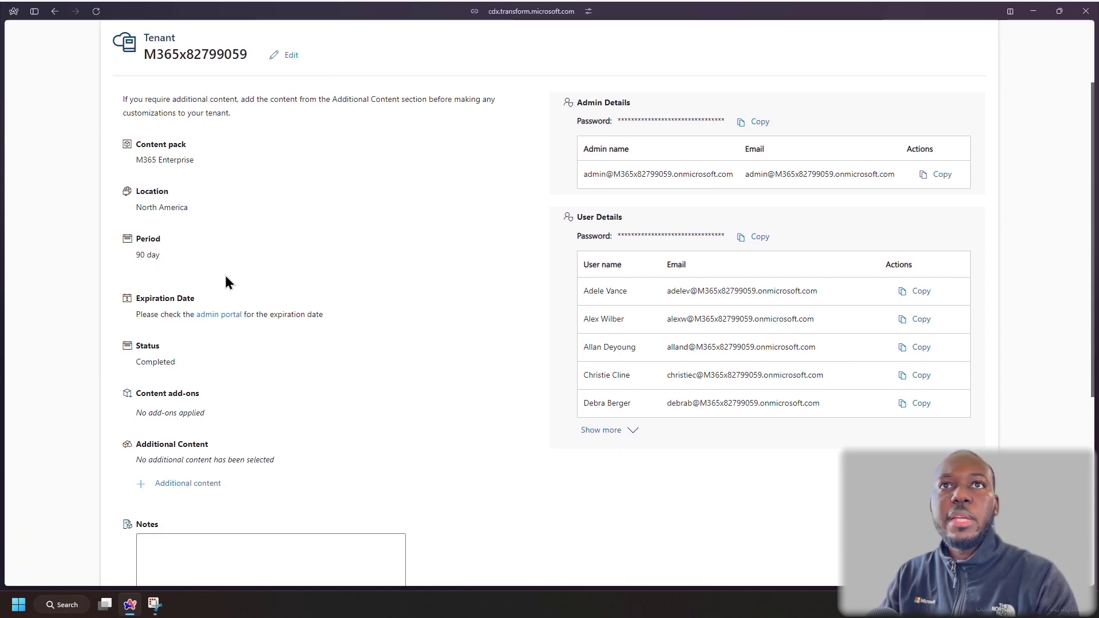
pyautogui.scroll(-1, 225, 278)
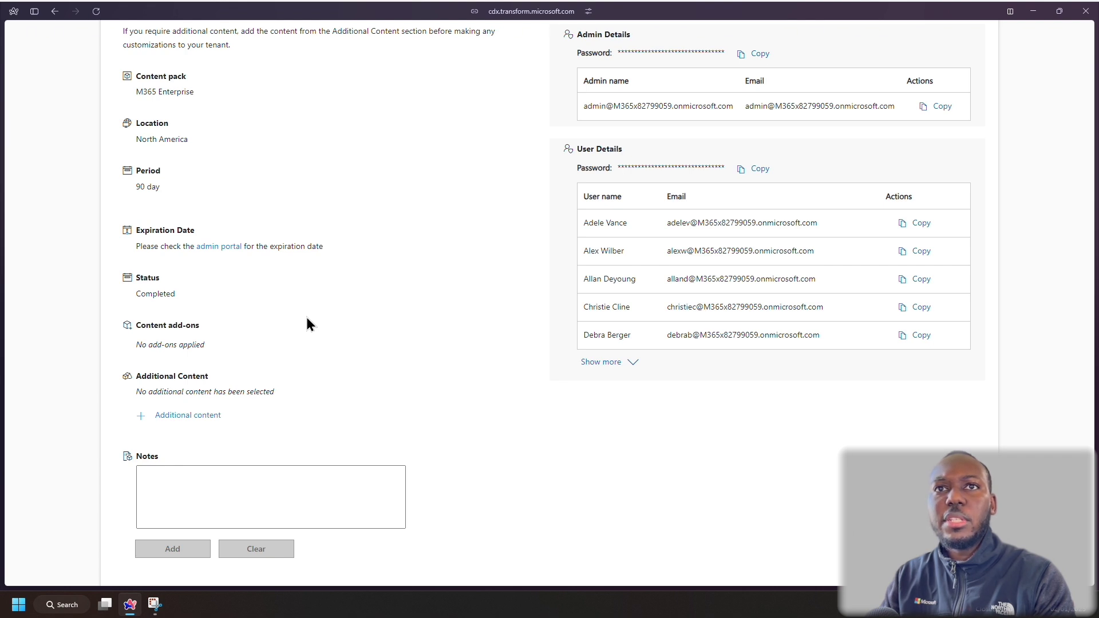
pyautogui.scroll(-2, 307, 322)
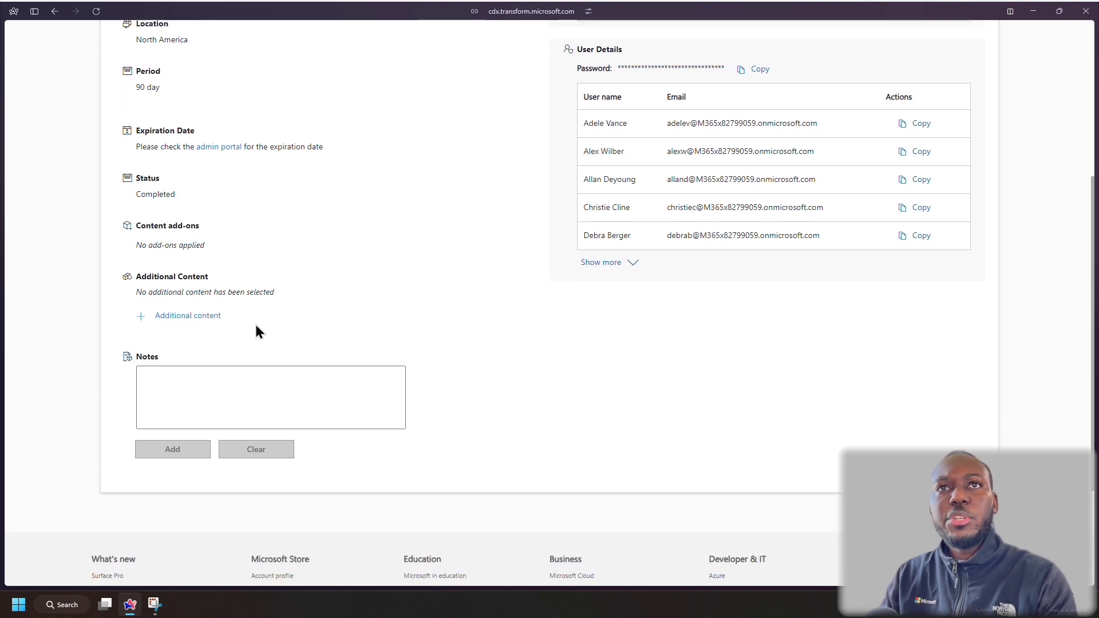
pyautogui.click(139, 319)
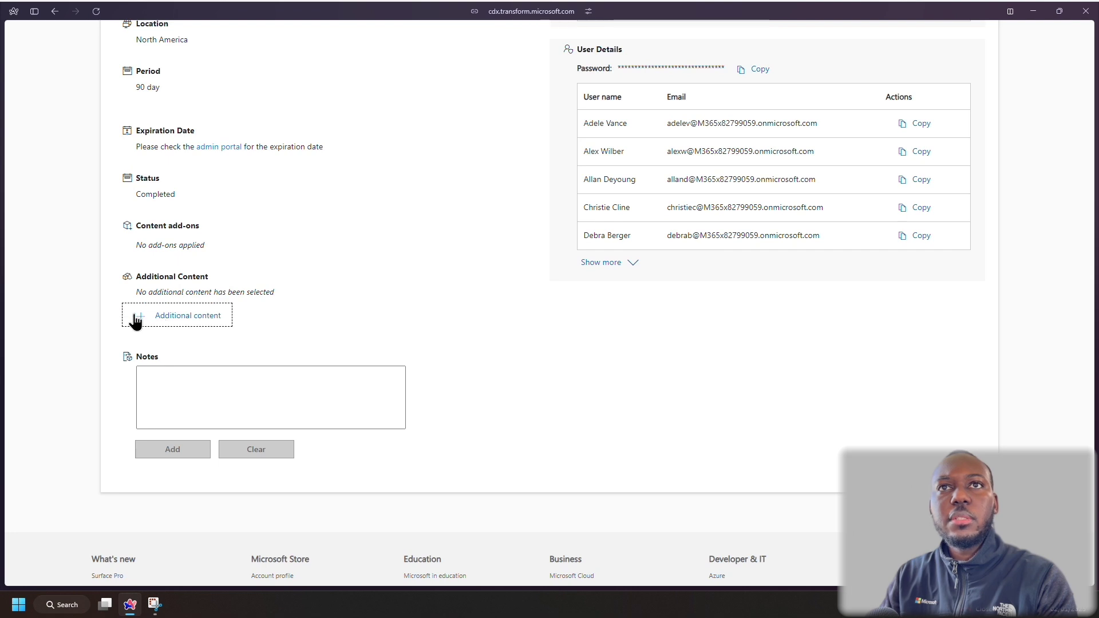
pyautogui.scroll(-1, 261, 306)
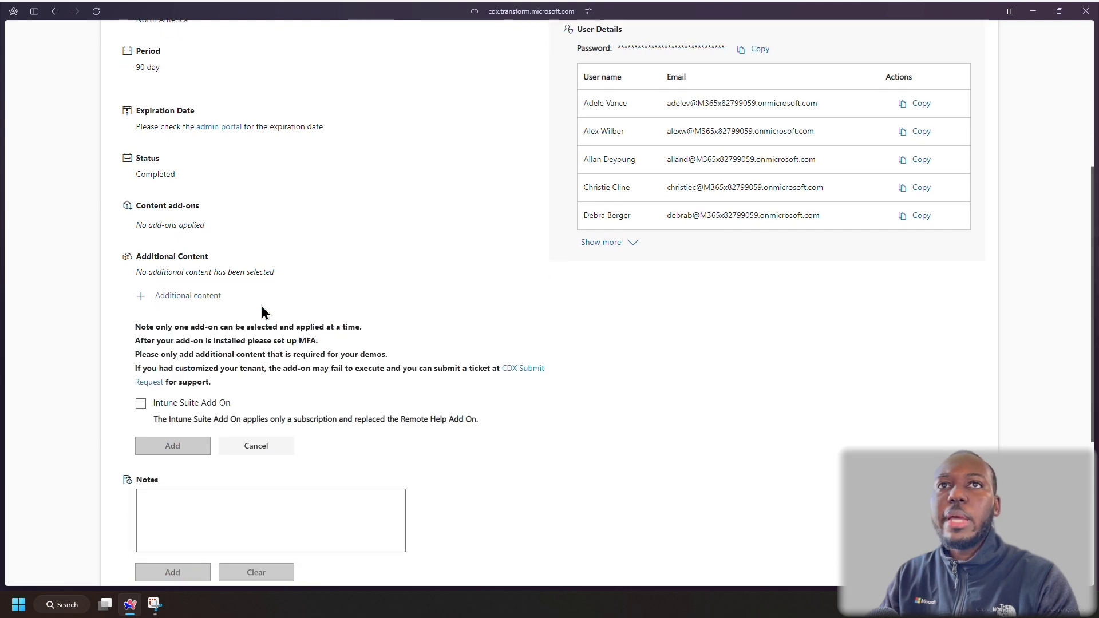
pyautogui.scroll(-1, 262, 309)
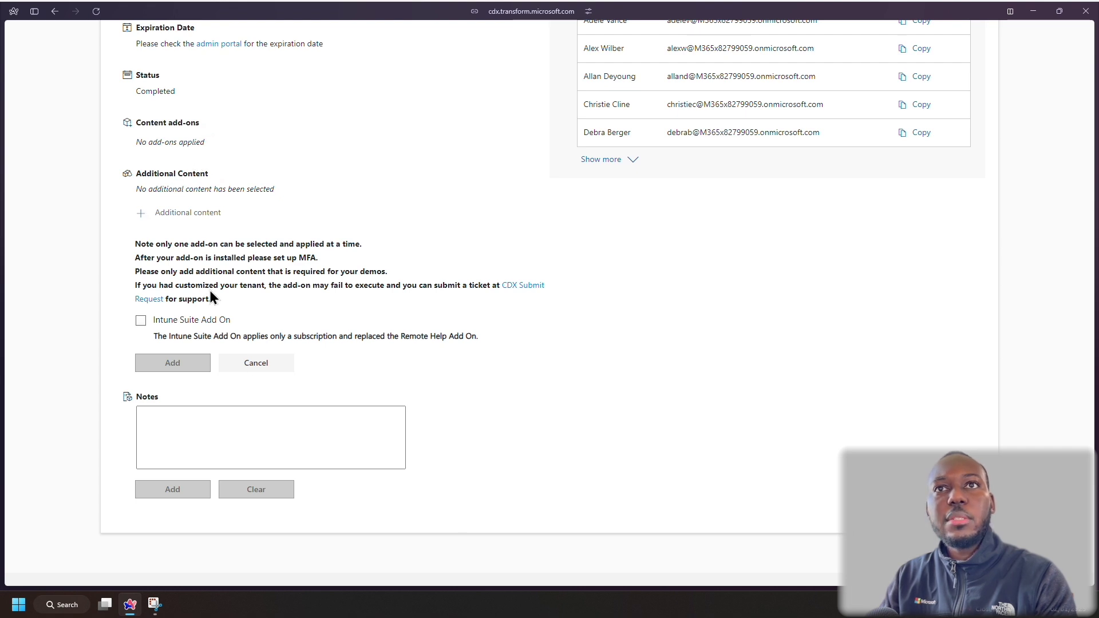
pyautogui.click(252, 361)
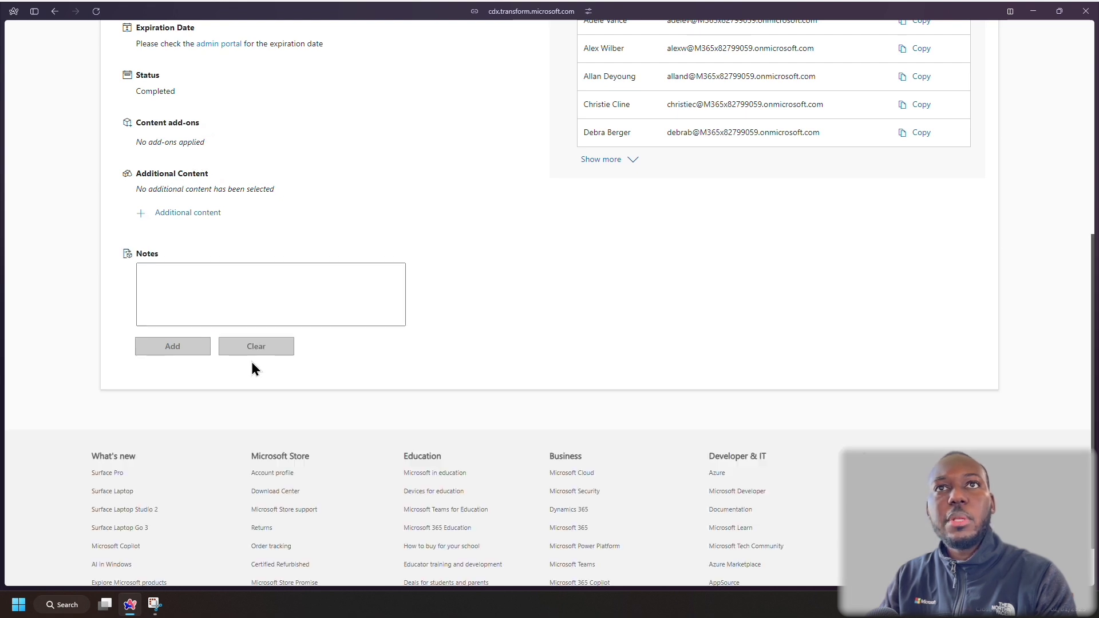
# Select the tenant name and admin credentials, then copy the admin and user account passwords
pyautogui.click(162, 280)
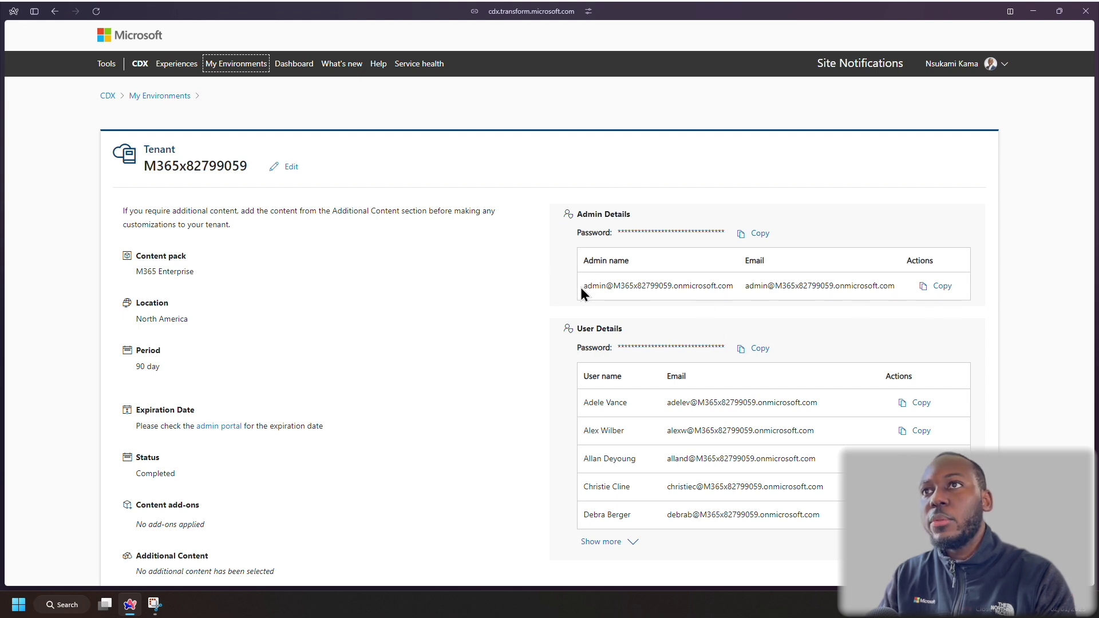
pyautogui.moveTo(580, 289); pyautogui.dragTo(725, 286)
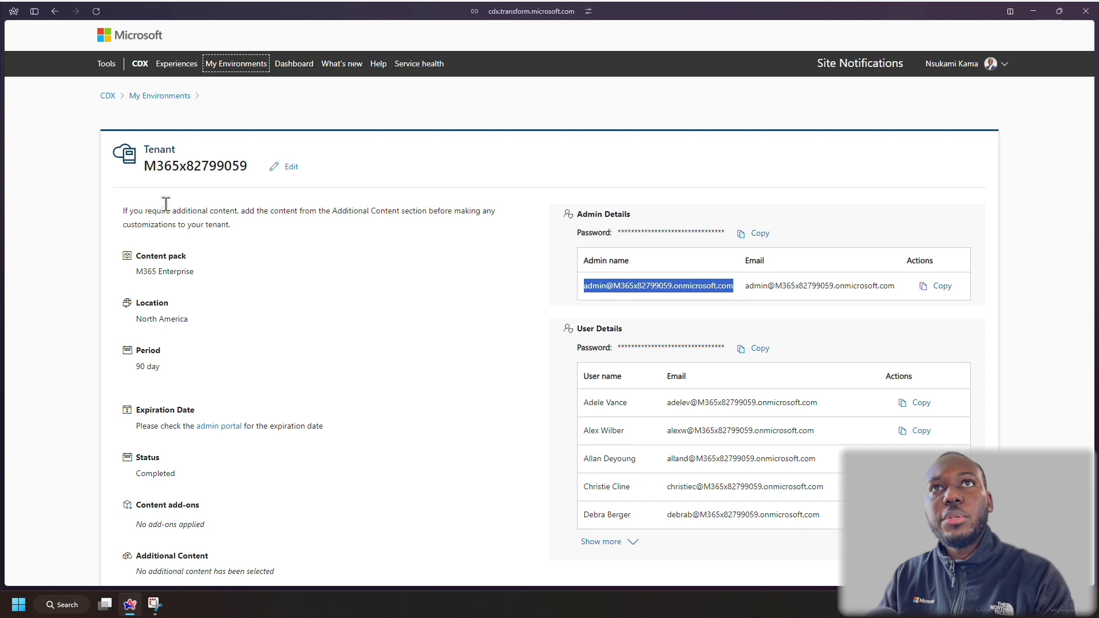
pyautogui.click(152, 170)
pyautogui.moveTo(142, 167); pyautogui.dragTo(253, 160)
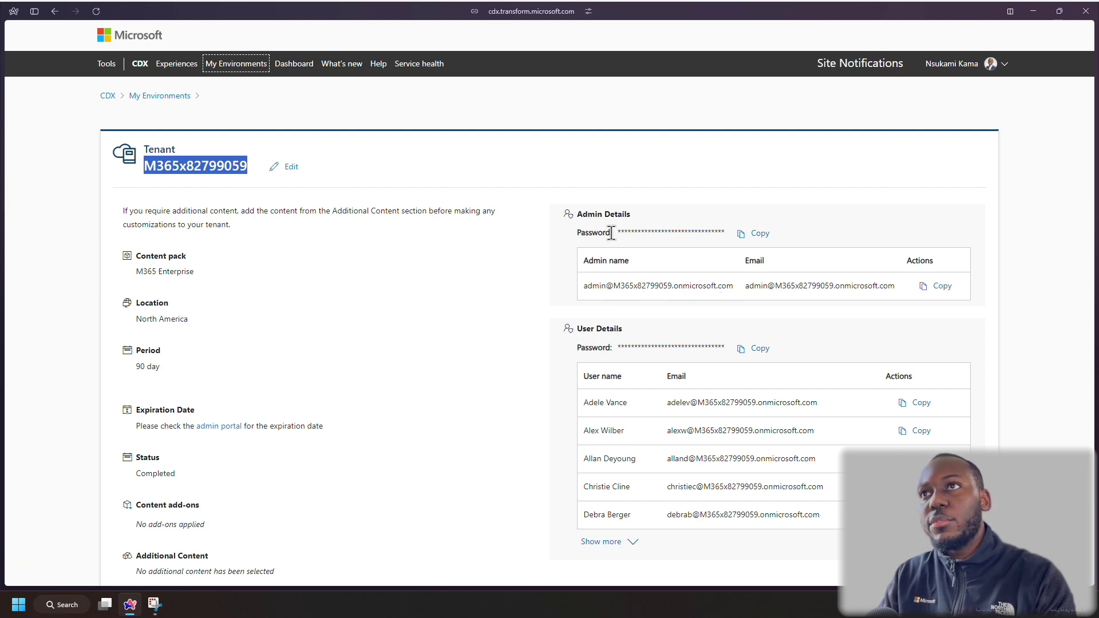
pyautogui.moveTo(618, 233); pyautogui.dragTo(738, 229)
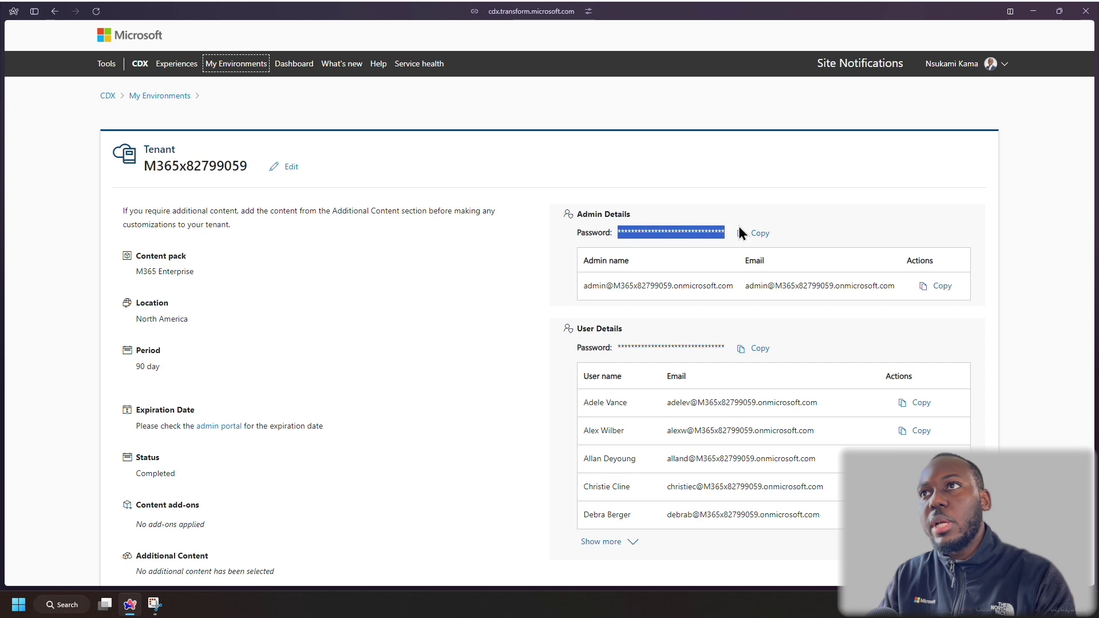
pyautogui.click(756, 239)
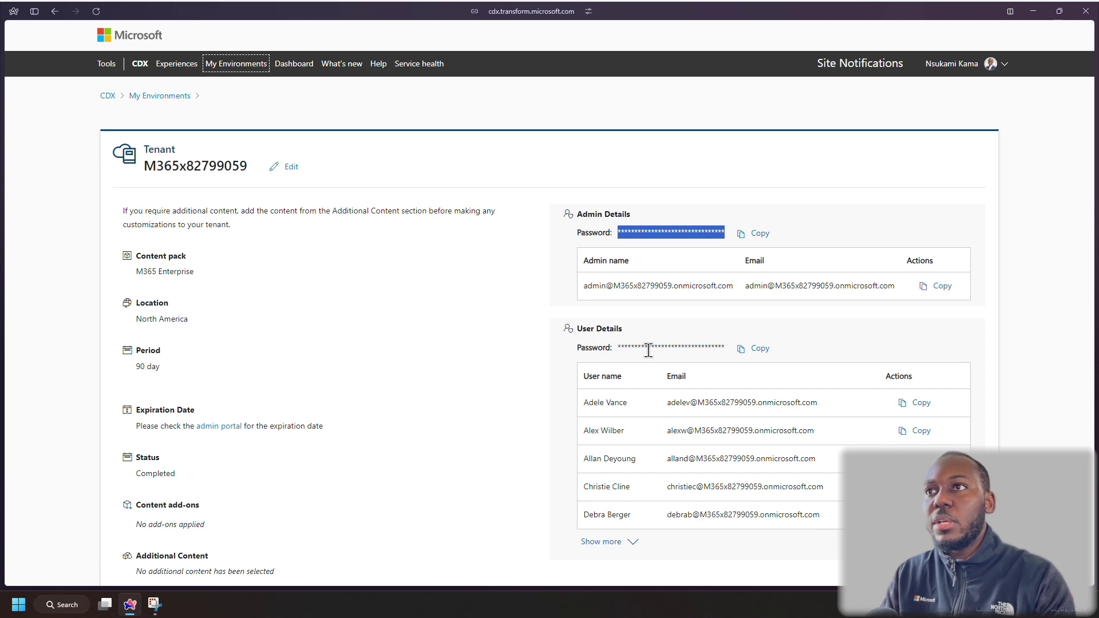
pyautogui.click(725, 355)
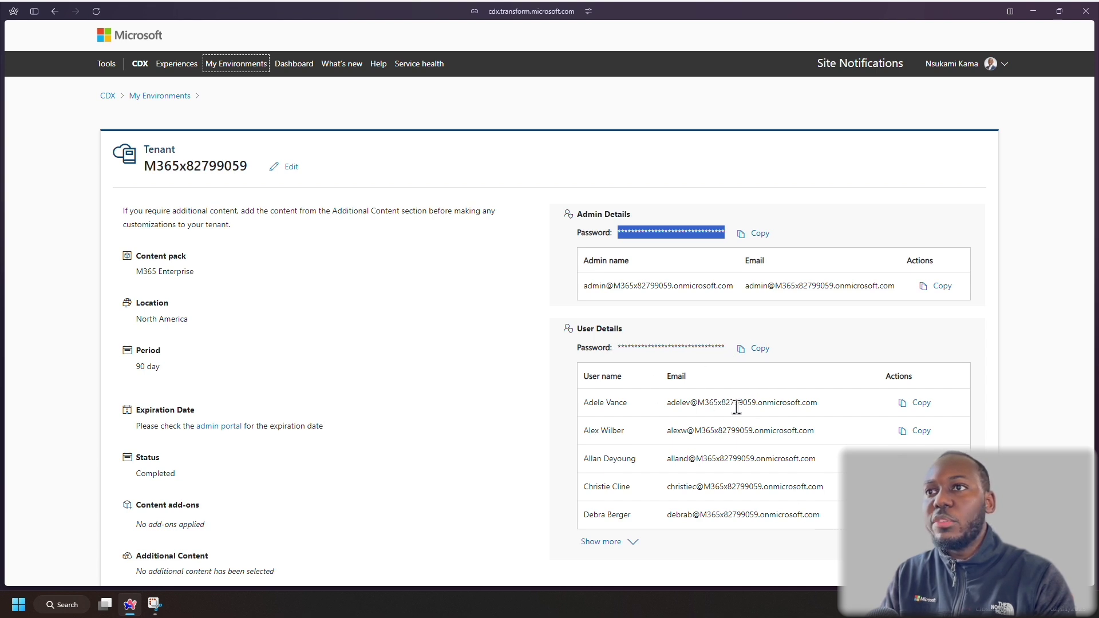
# Maximize a private Arc window and go to admin.microsoft.com
pyautogui.click(536, 163)
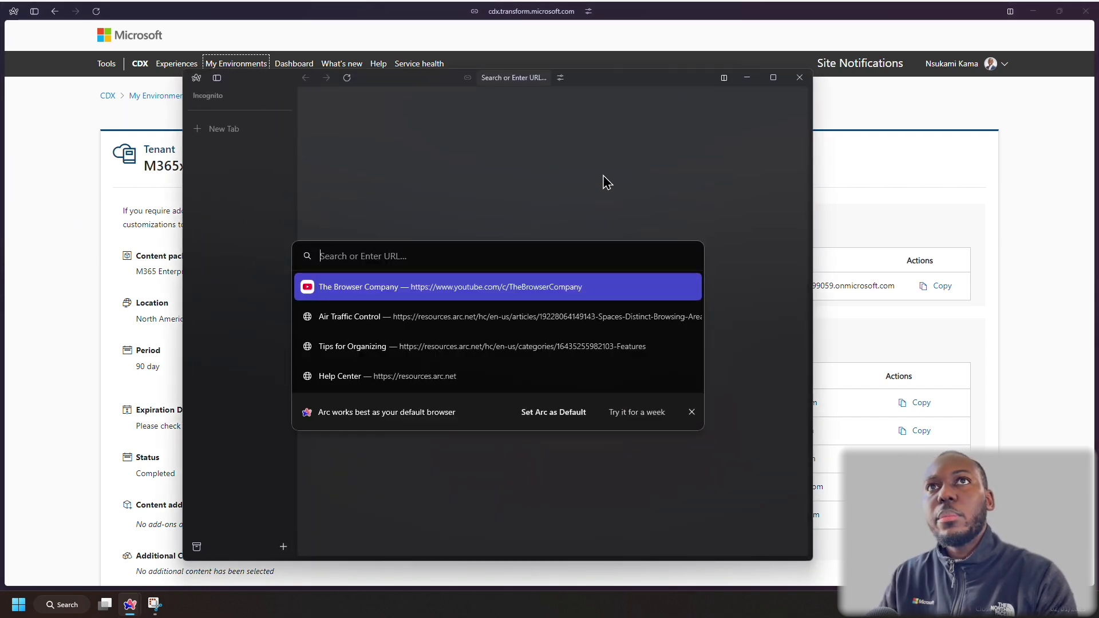
pyautogui.click(772, 81)
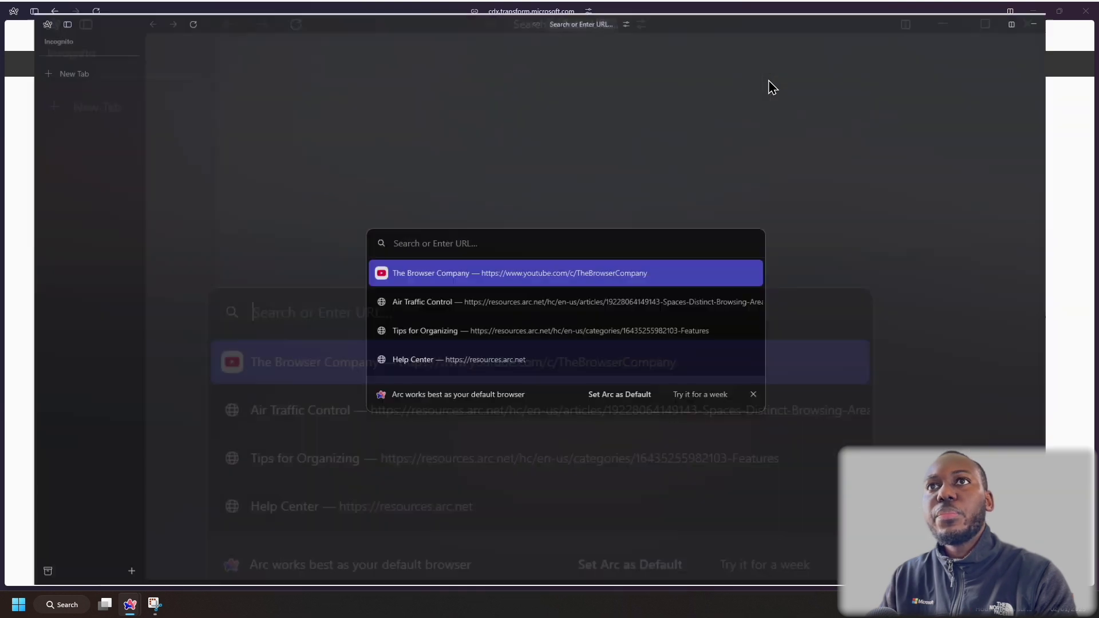
pyautogui.write('admi')
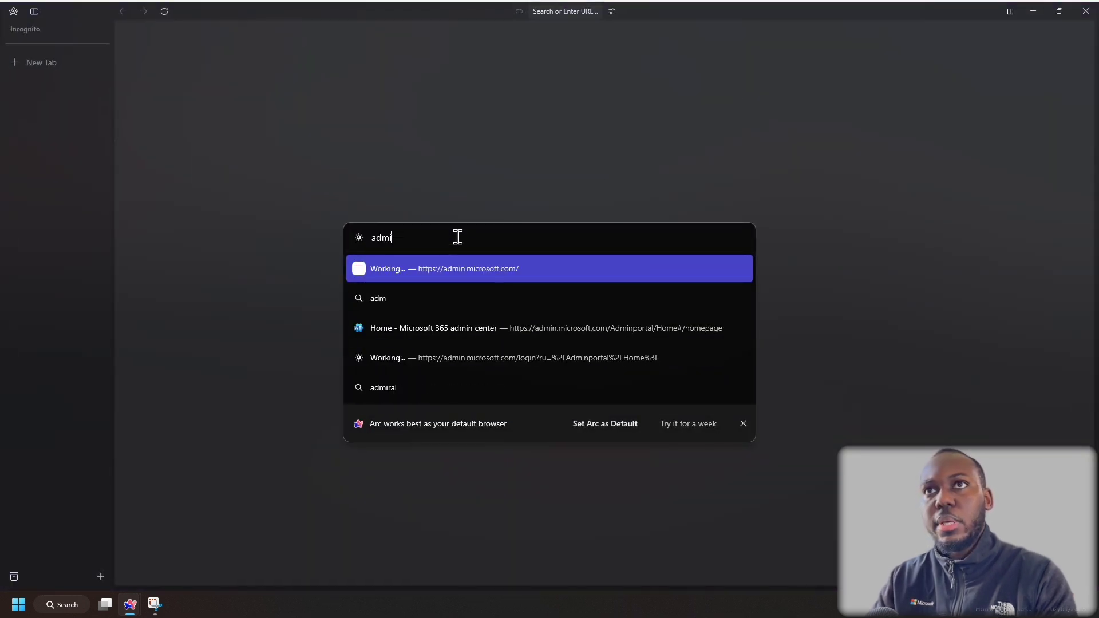
pyautogui.write('n.micros')
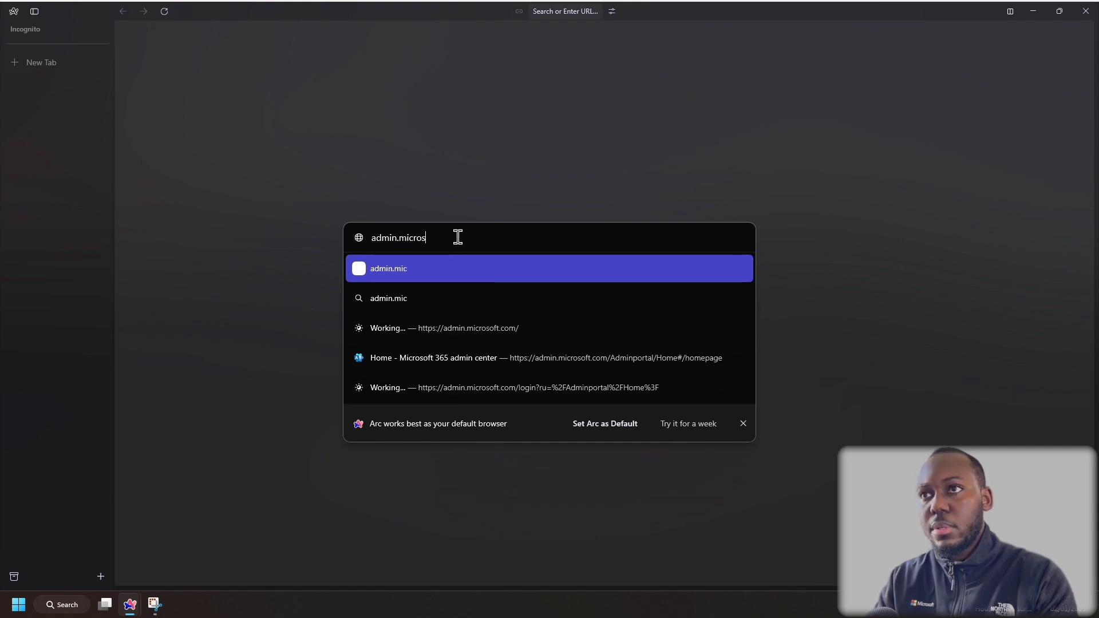
pyautogui.write('oft.com')
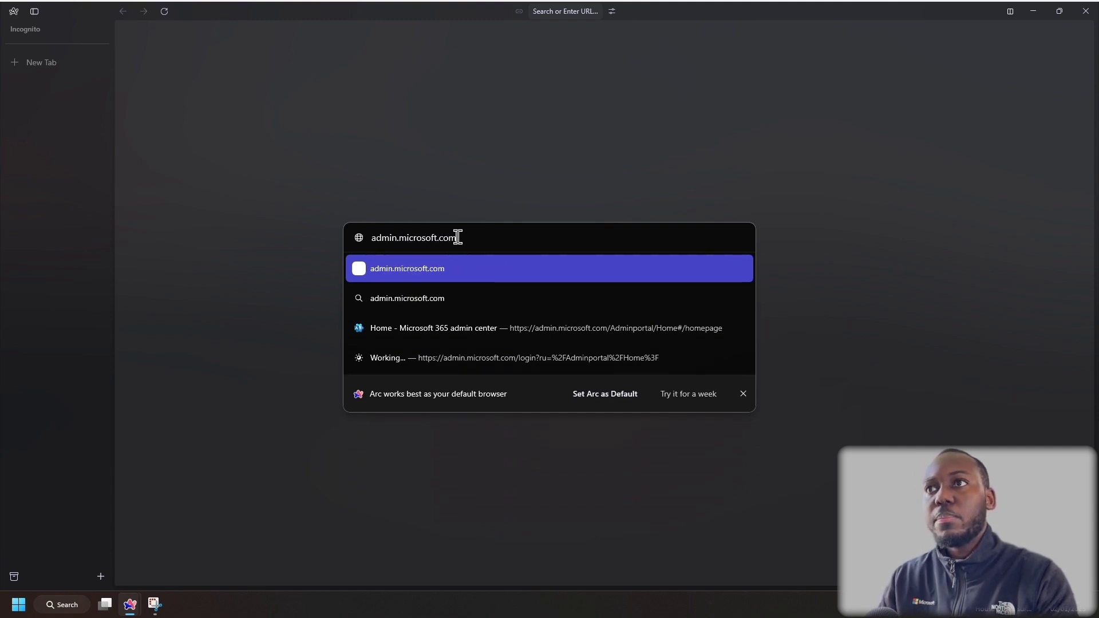
pyautogui.click(455, 269)
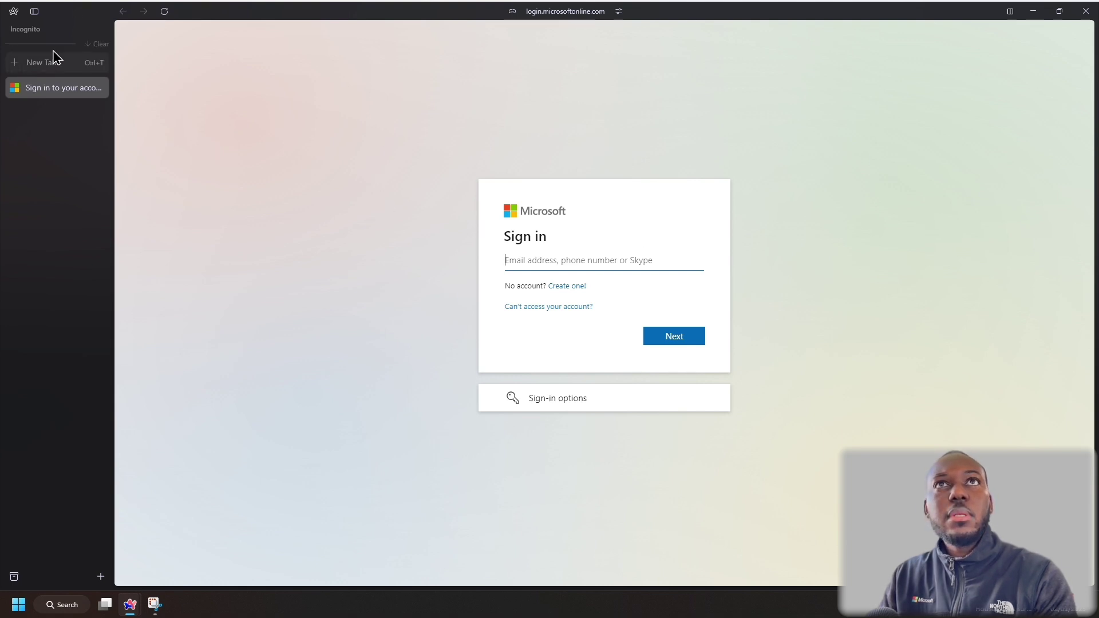
# Copy the tenant admin's e-mail address from CDX and paste it into the Microsoft sign-in page
pyautogui.click(35, 12)
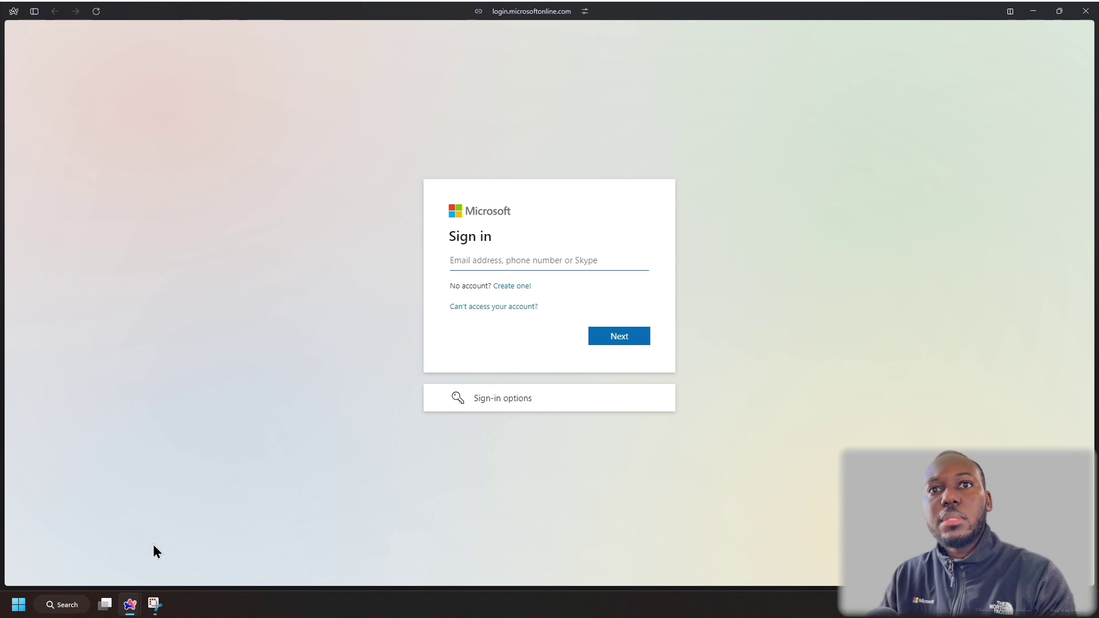
pyautogui.moveTo(131, 604)
pyautogui.click(97, 544)
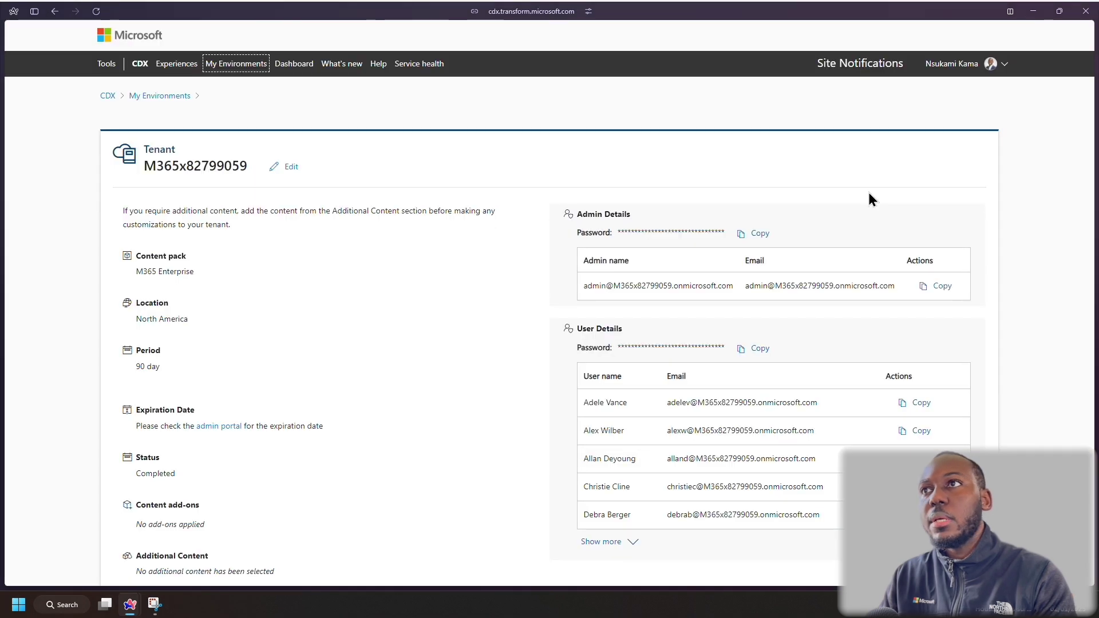
pyautogui.click(933, 289)
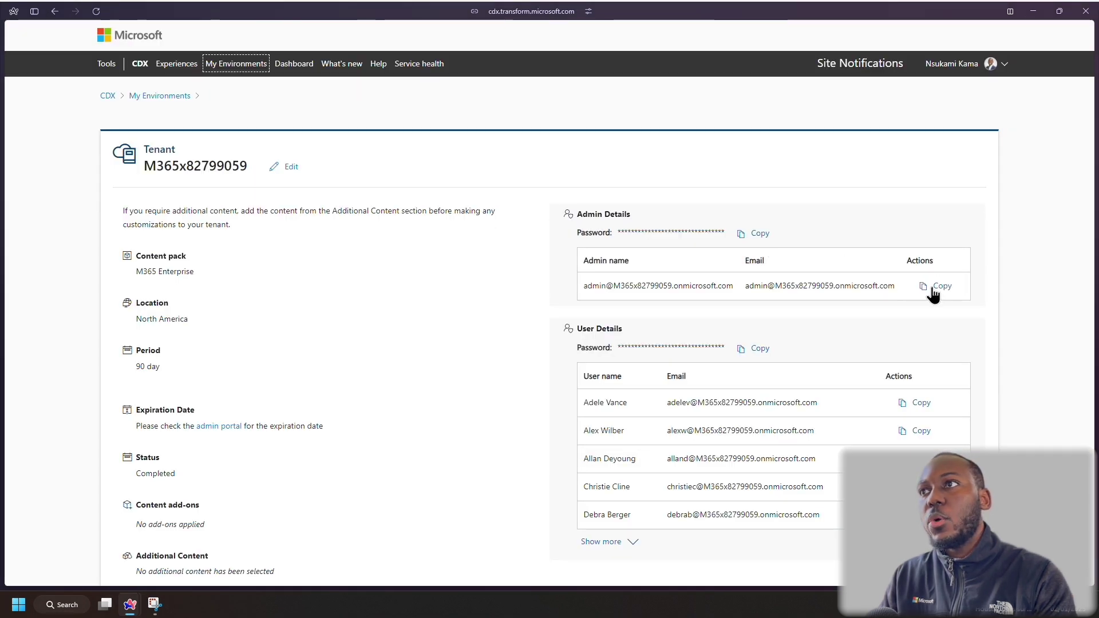
pyautogui.moveTo(129, 611)
pyautogui.click(166, 548)
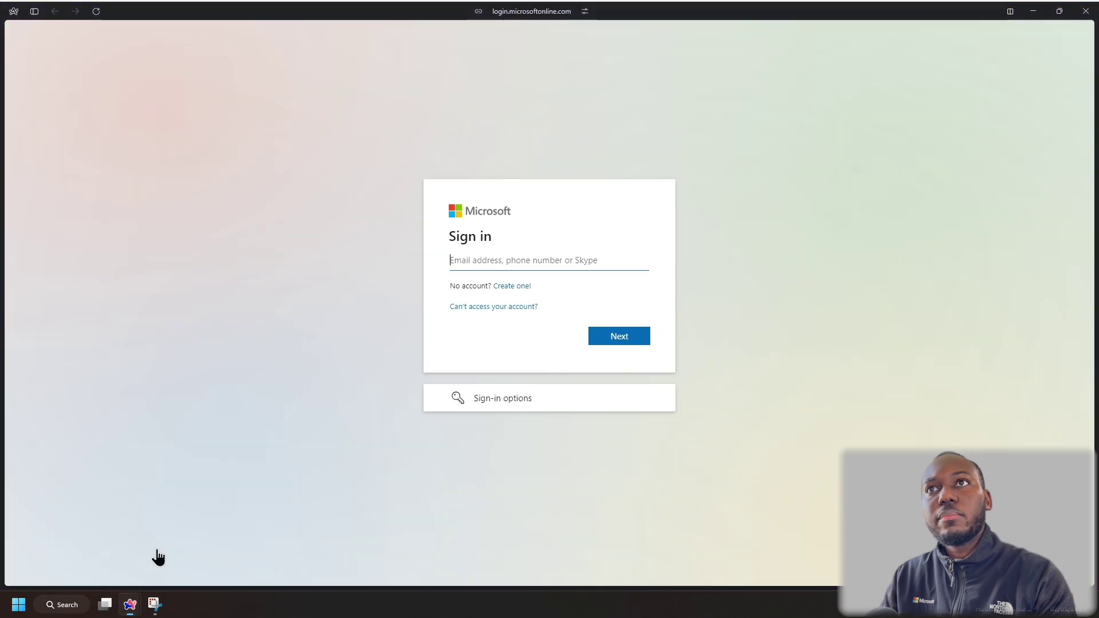
pyautogui.click(497, 260)
pyautogui.hotkey('ctrl', 'v')
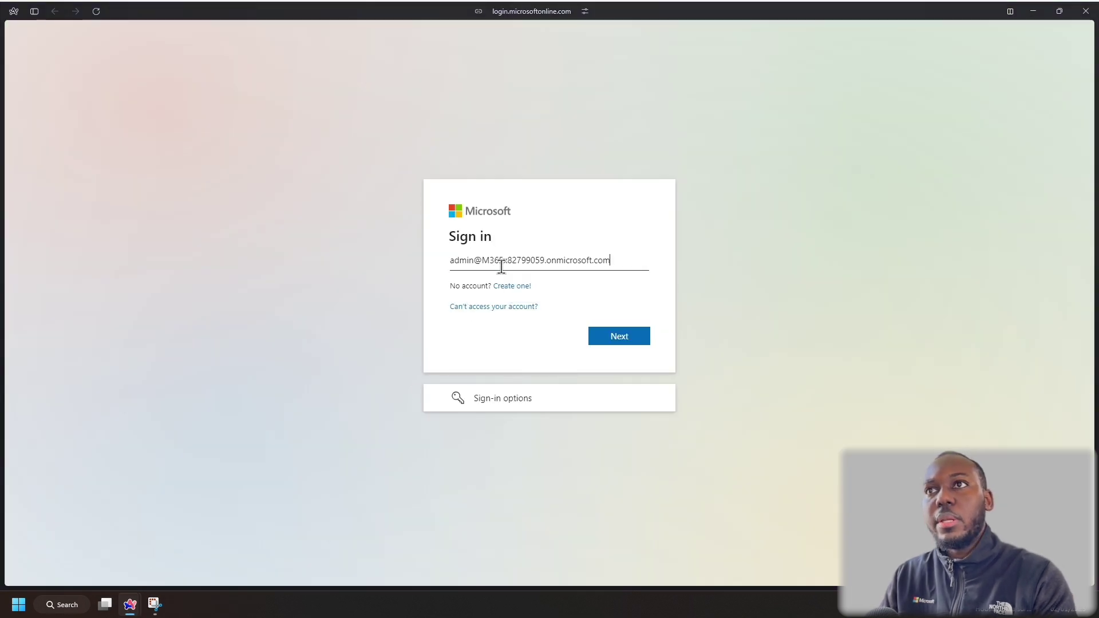
pyautogui.click(617, 343)
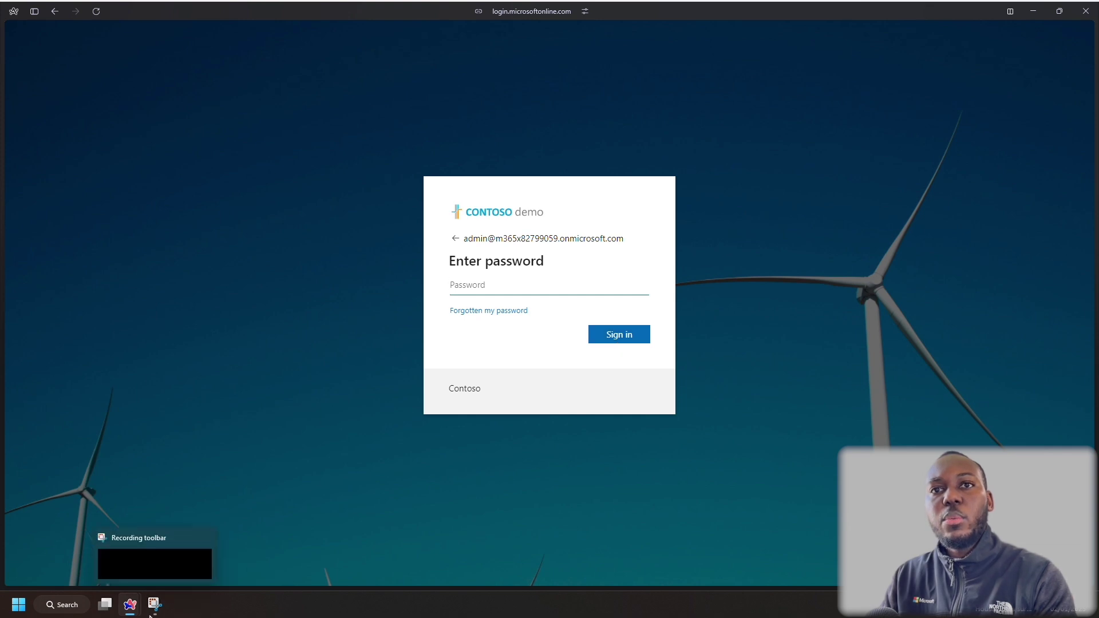
# Copy the admin password from CDX, paste it into the password field and sign in
pyautogui.moveTo(137, 607)
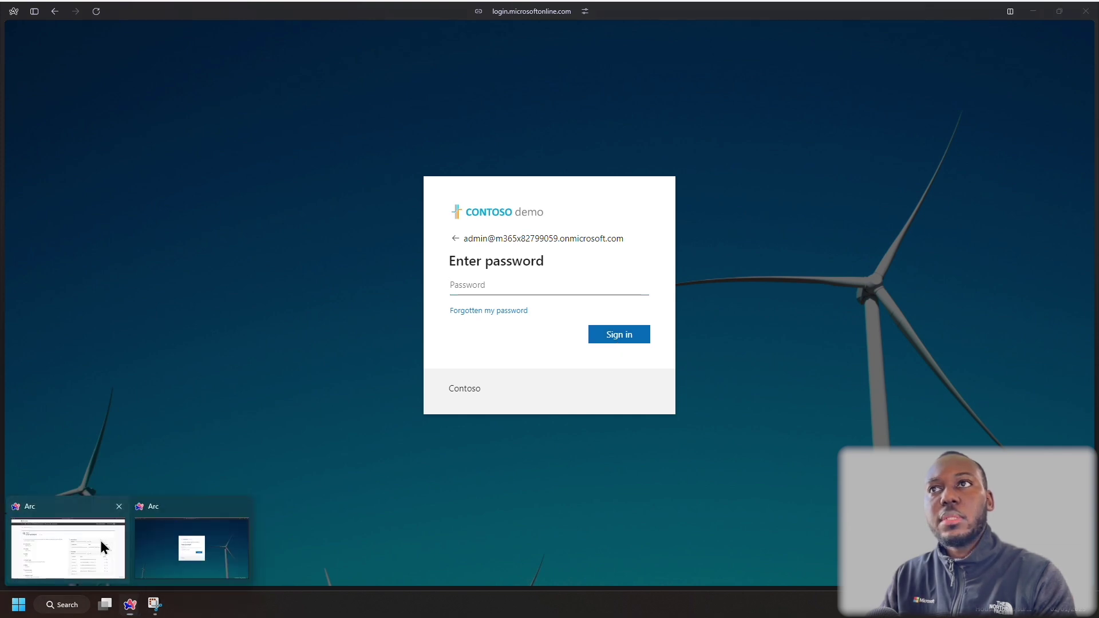
pyautogui.click(67, 548)
pyautogui.click(755, 235)
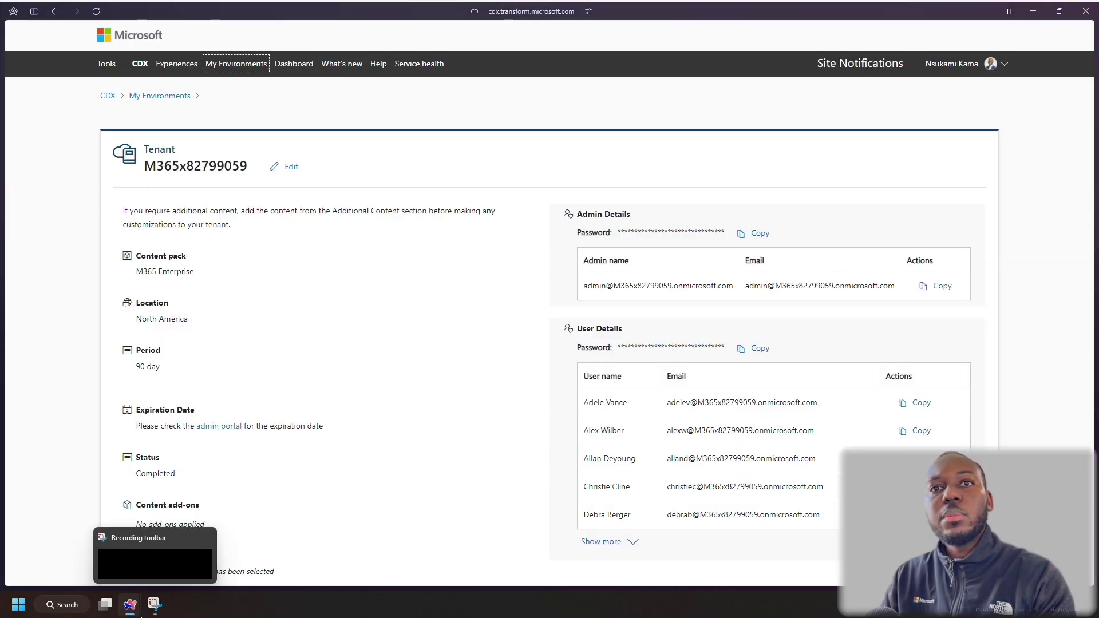
pyautogui.moveTo(131, 606)
pyautogui.click(177, 544)
pyautogui.click(483, 285)
pyautogui.hotkey('ctrl', 'v')
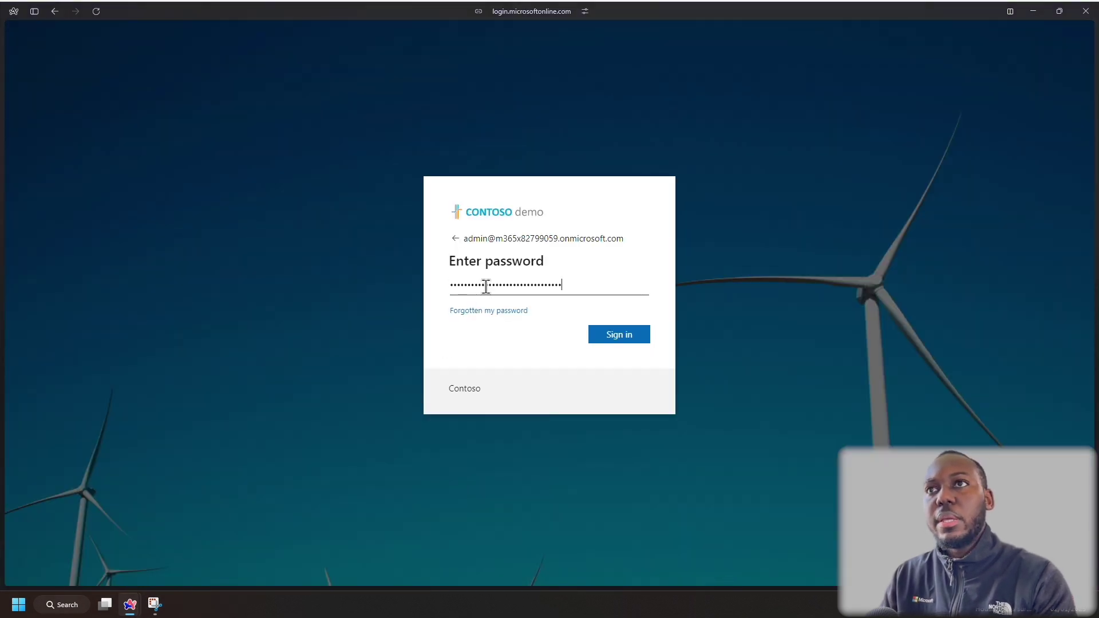
pyautogui.click(631, 338)
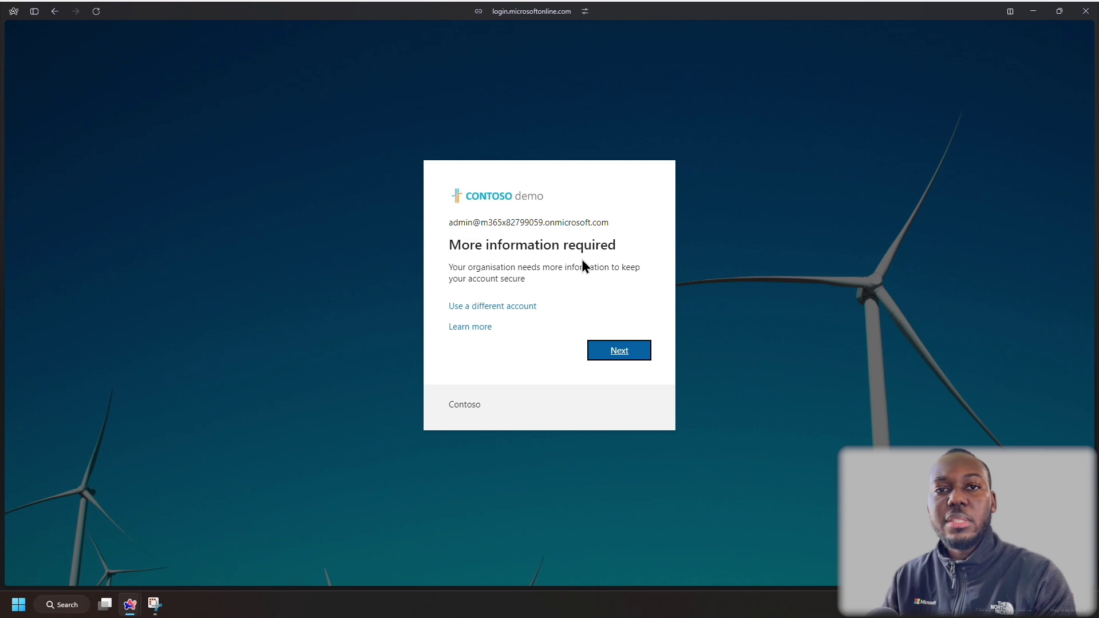
# Register Microsoft Authenticator by scanning the QR code and approving the test notification
pyautogui.click(620, 351)
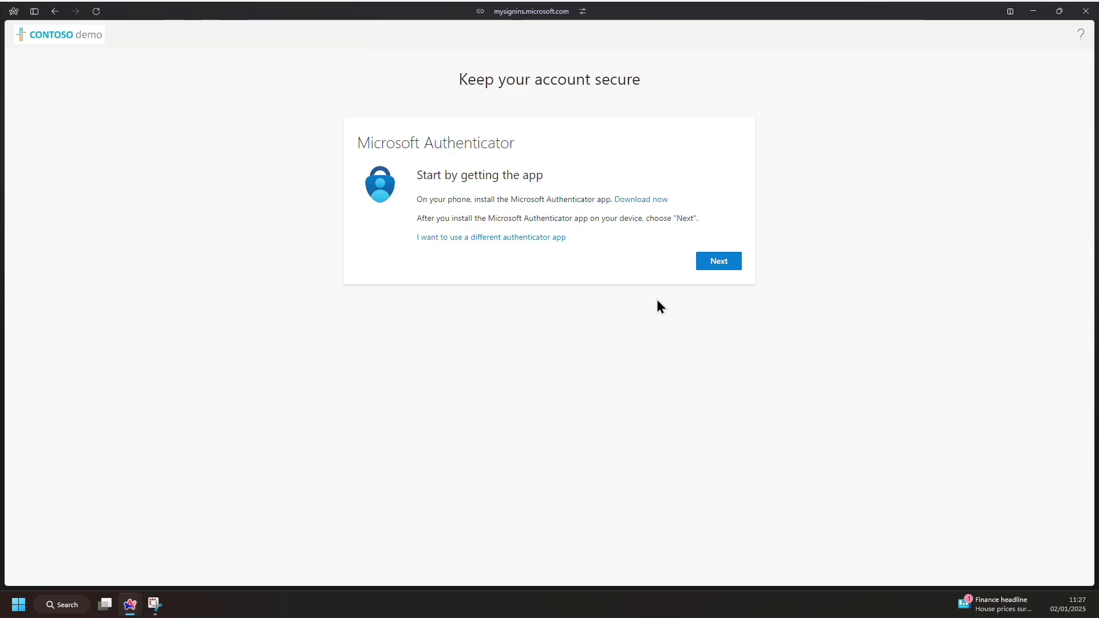
pyautogui.click(720, 268)
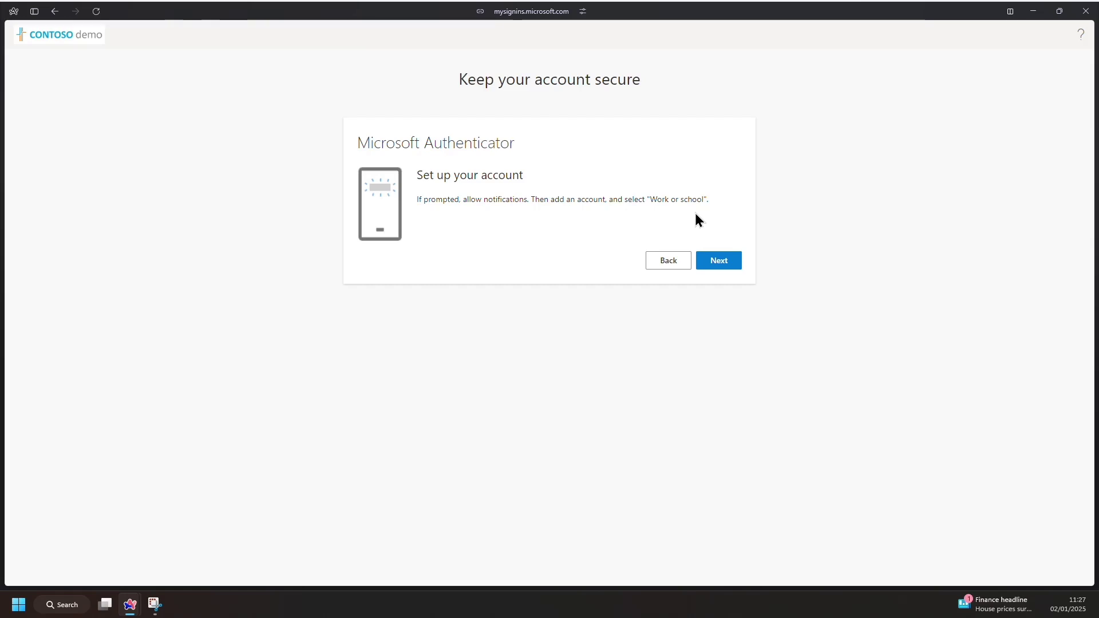
pyautogui.click(717, 262)
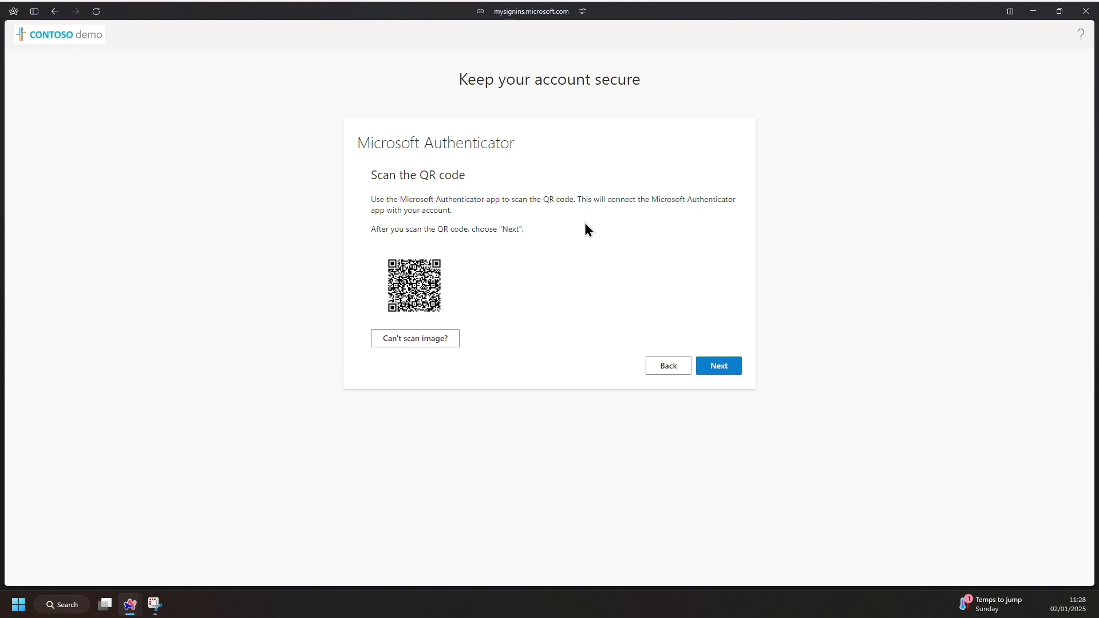
pyautogui.click(731, 375)
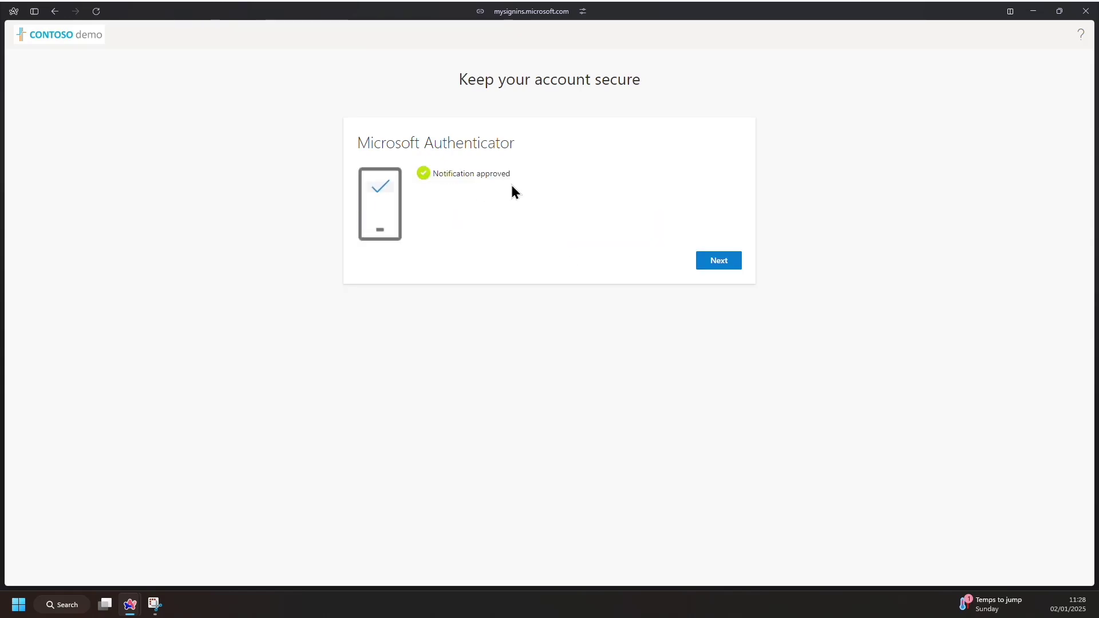
pyautogui.click(718, 265)
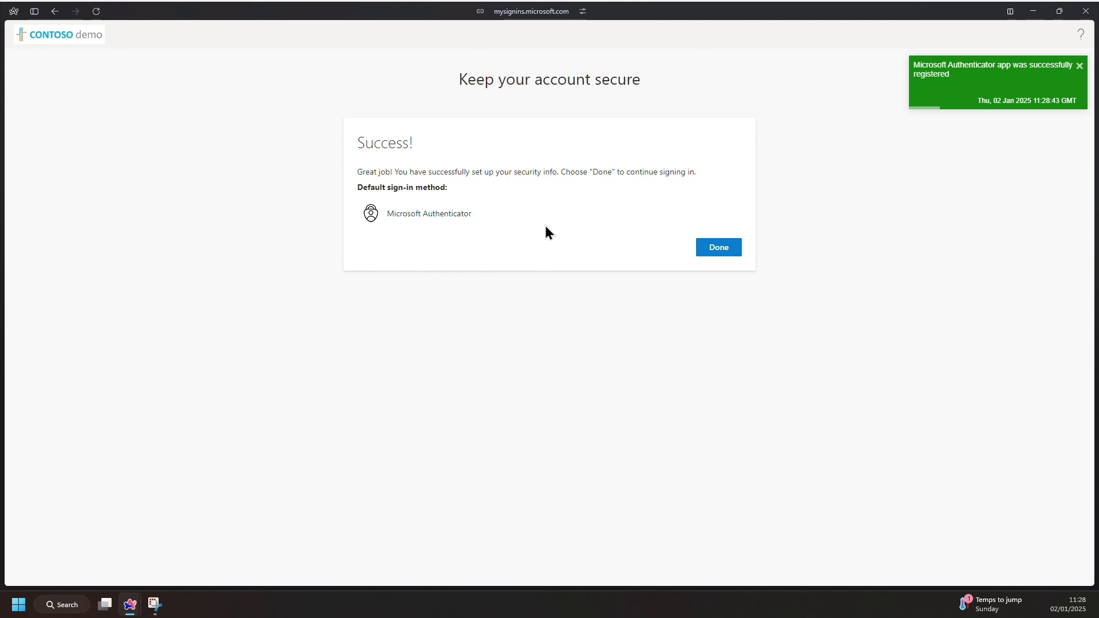
pyautogui.click(726, 250)
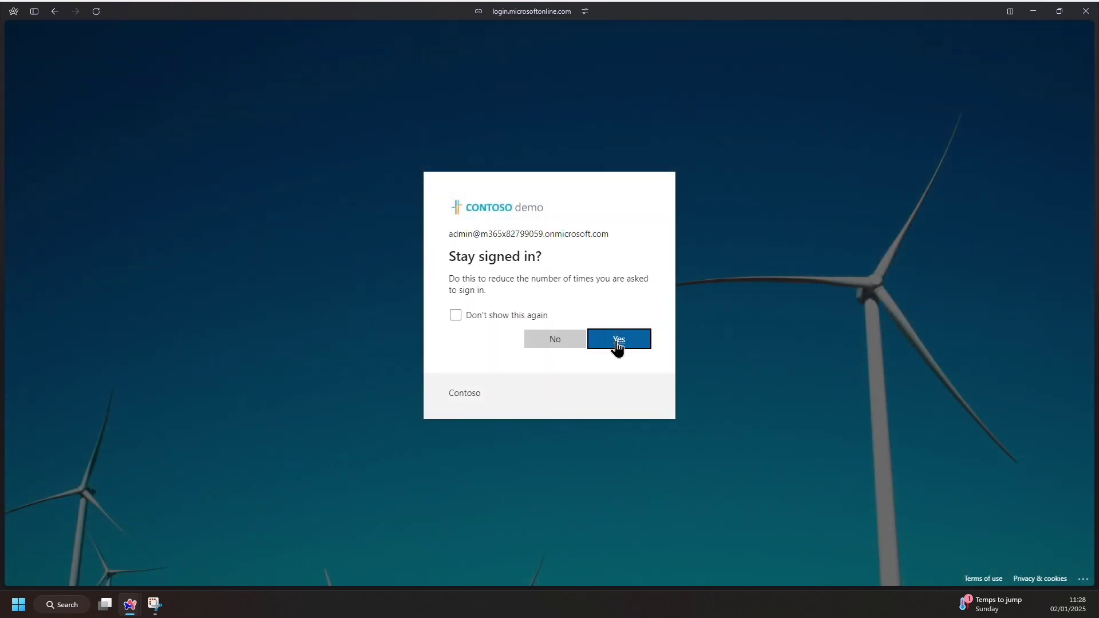
# Choose to stay signed in, then close the 'Actions you use the most' tip on the admin center Home
pyautogui.click(617, 342)
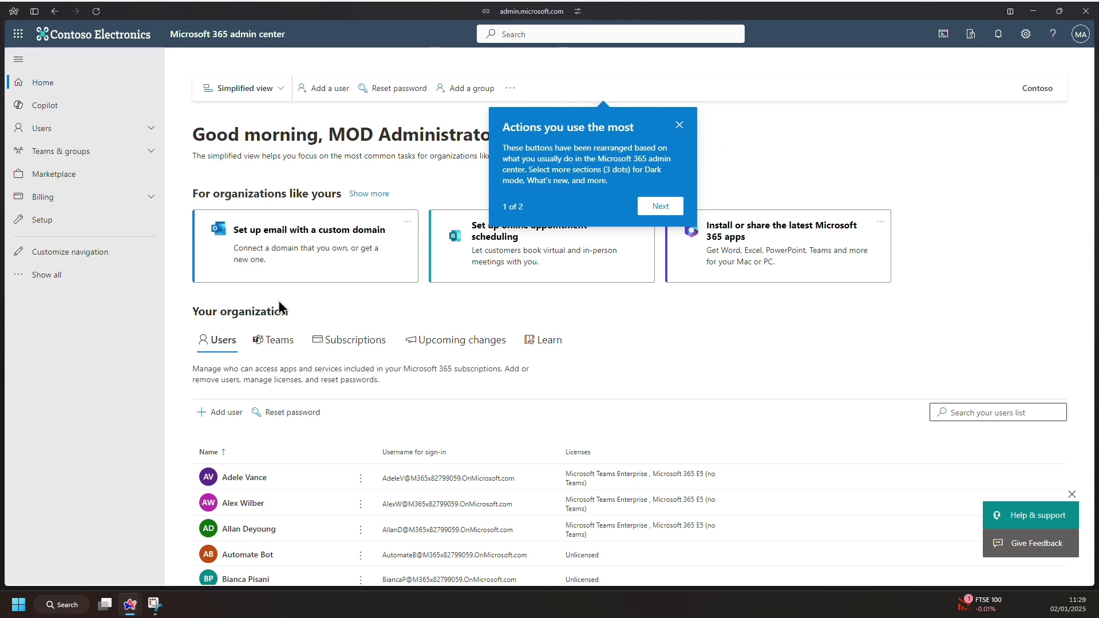
pyautogui.click(663, 207)
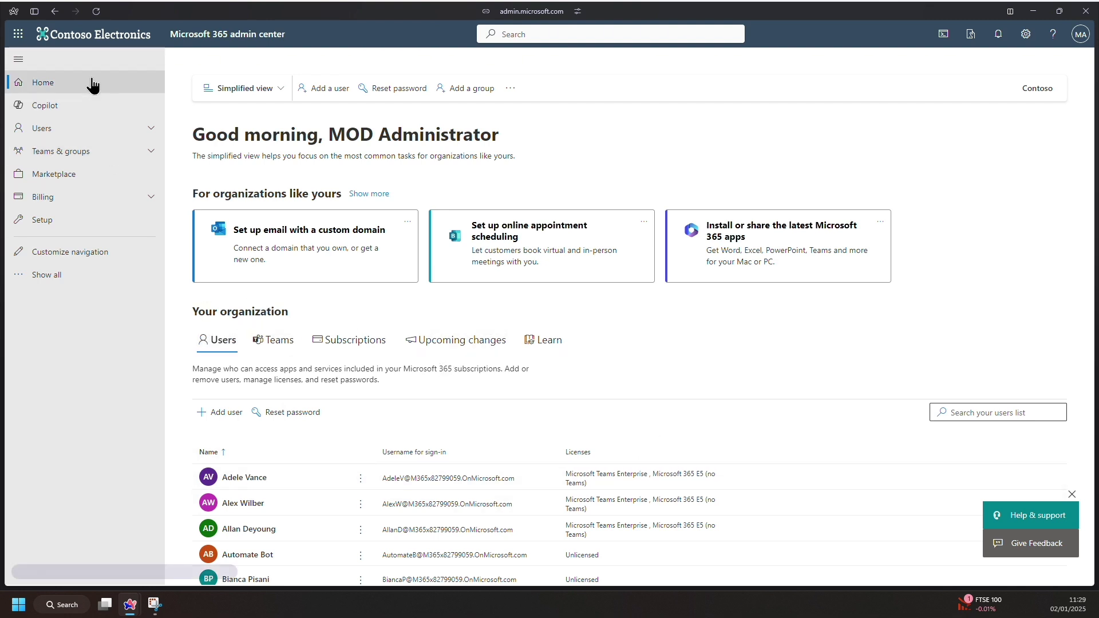
# Show all left-nav sections, then briefly open and close the account flyout and Cloud Shell
pyautogui.click(49, 277)
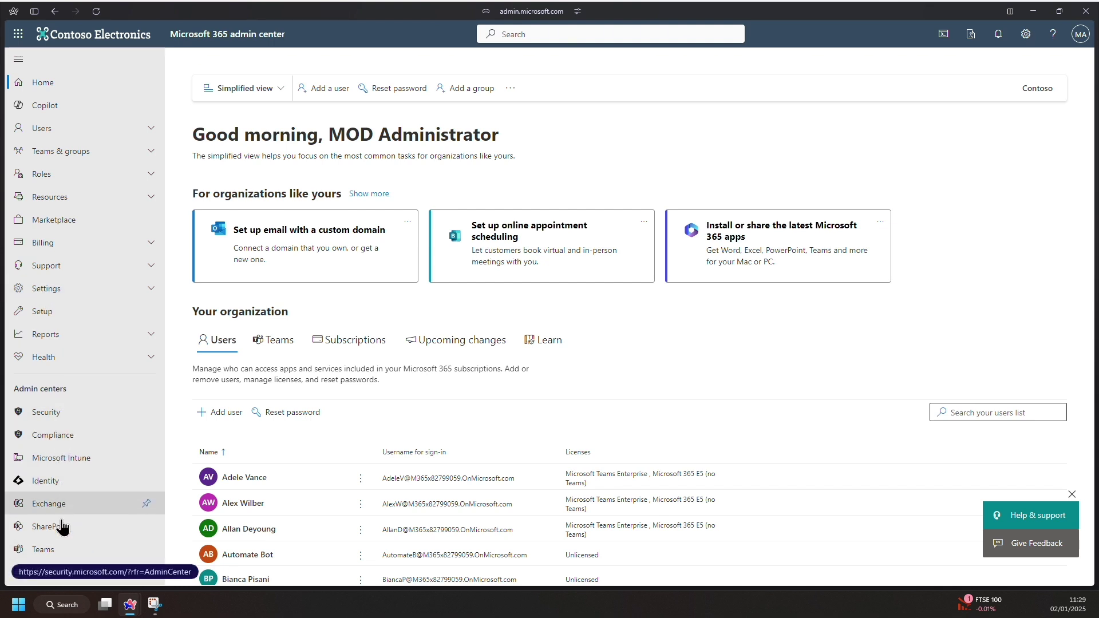
pyautogui.click(1080, 34)
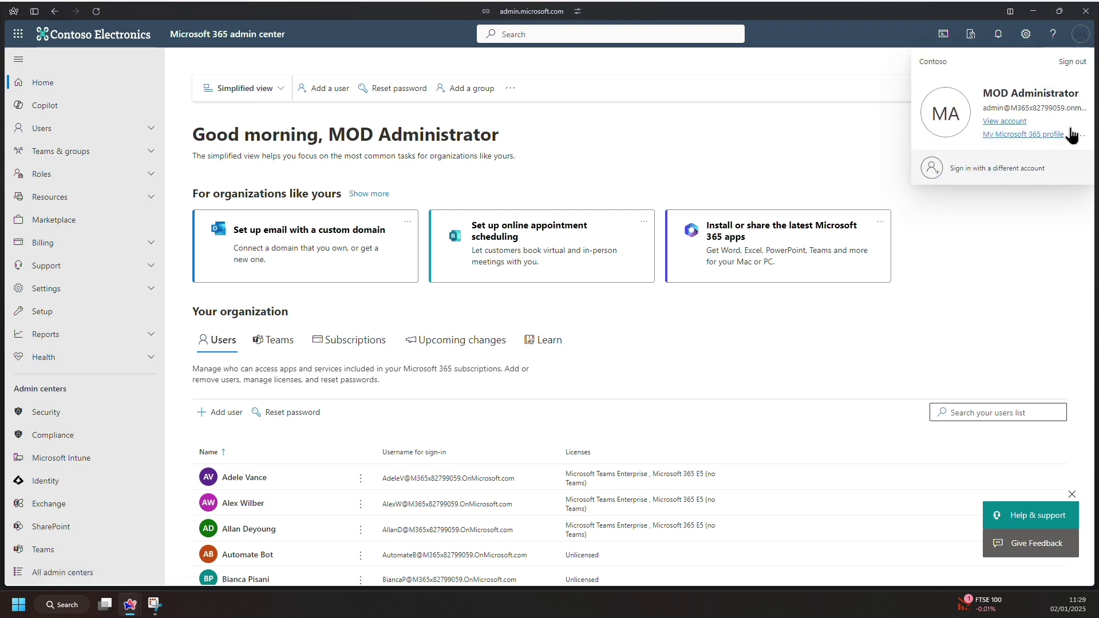
pyautogui.click(1080, 36)
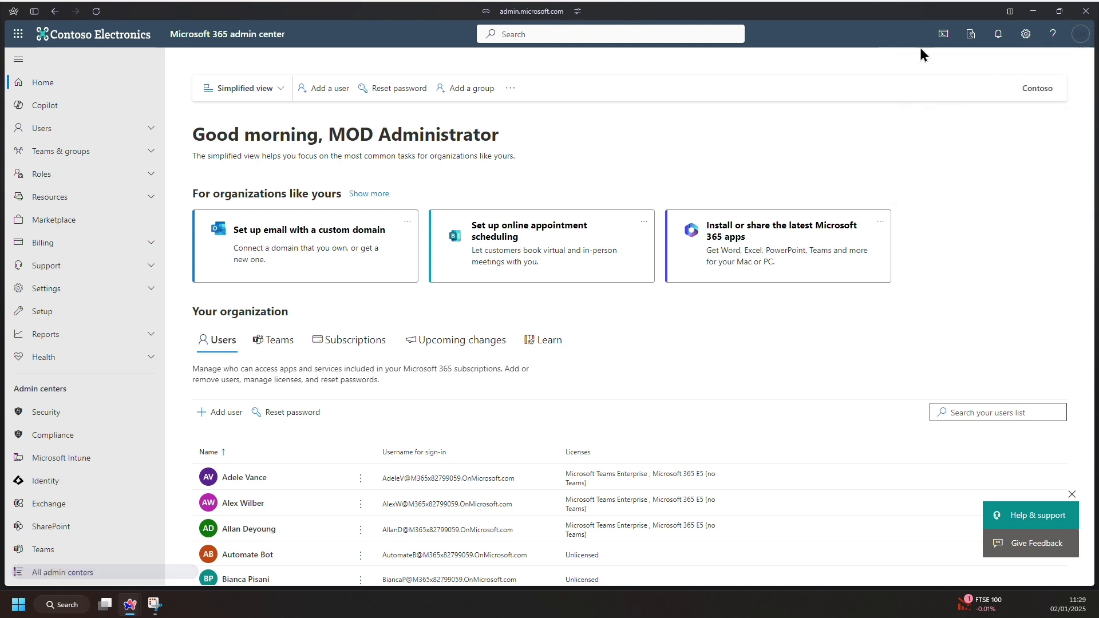
pyautogui.click(949, 38)
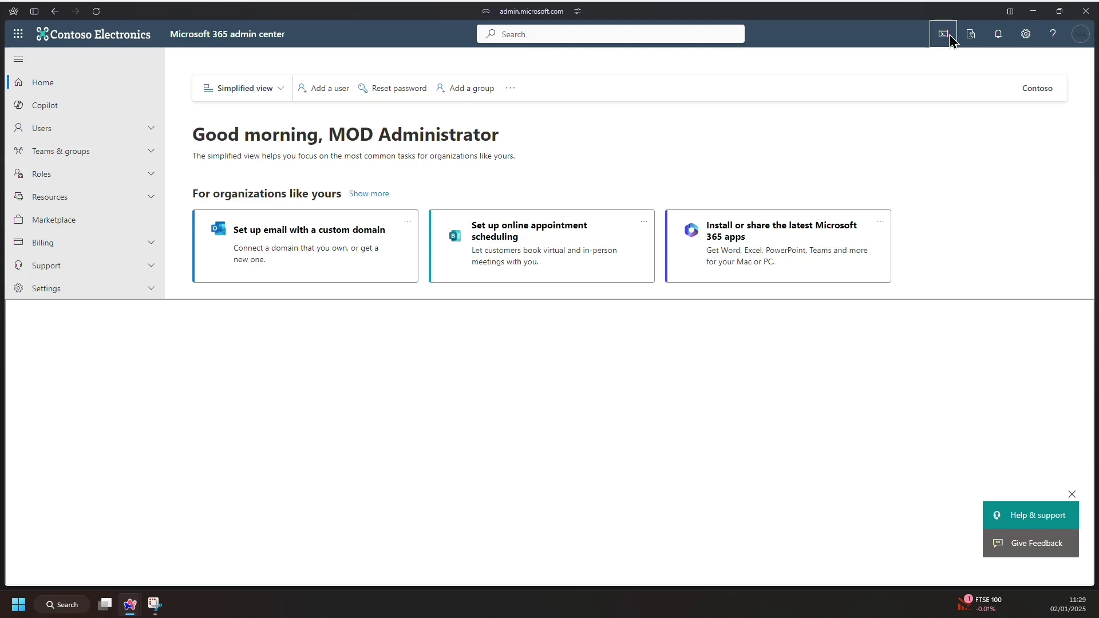
pyautogui.click(946, 37)
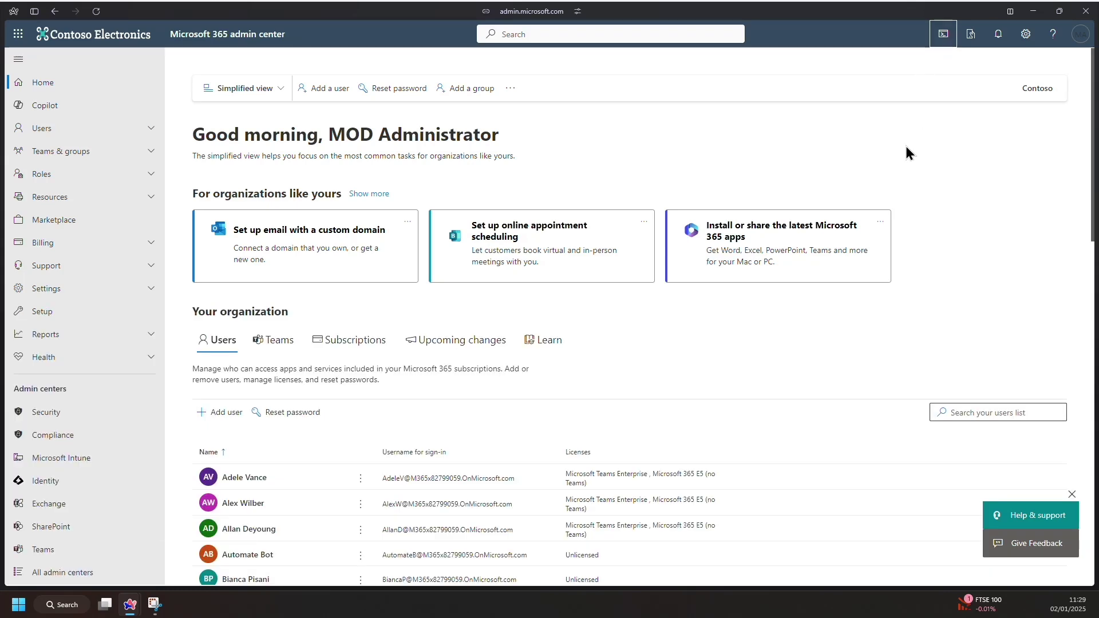